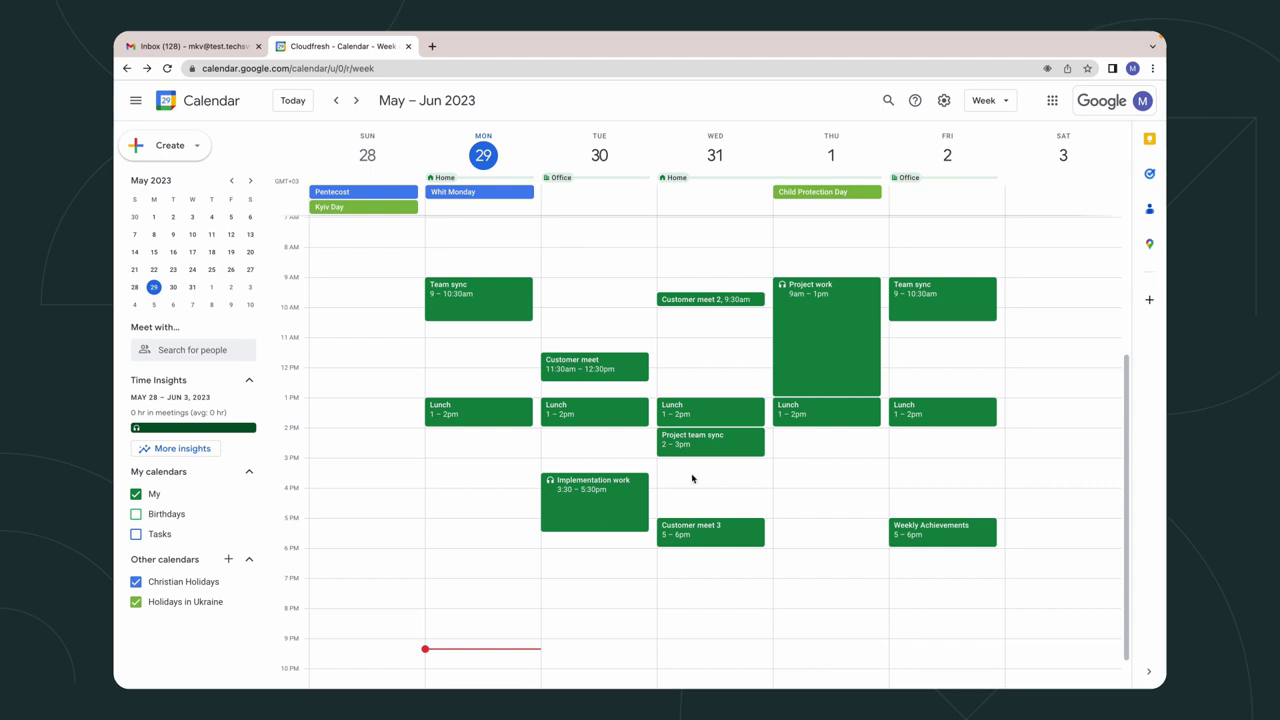
Step: Switch from Calendar to the Gmail inbox with the Project Sync email
click(197, 47)
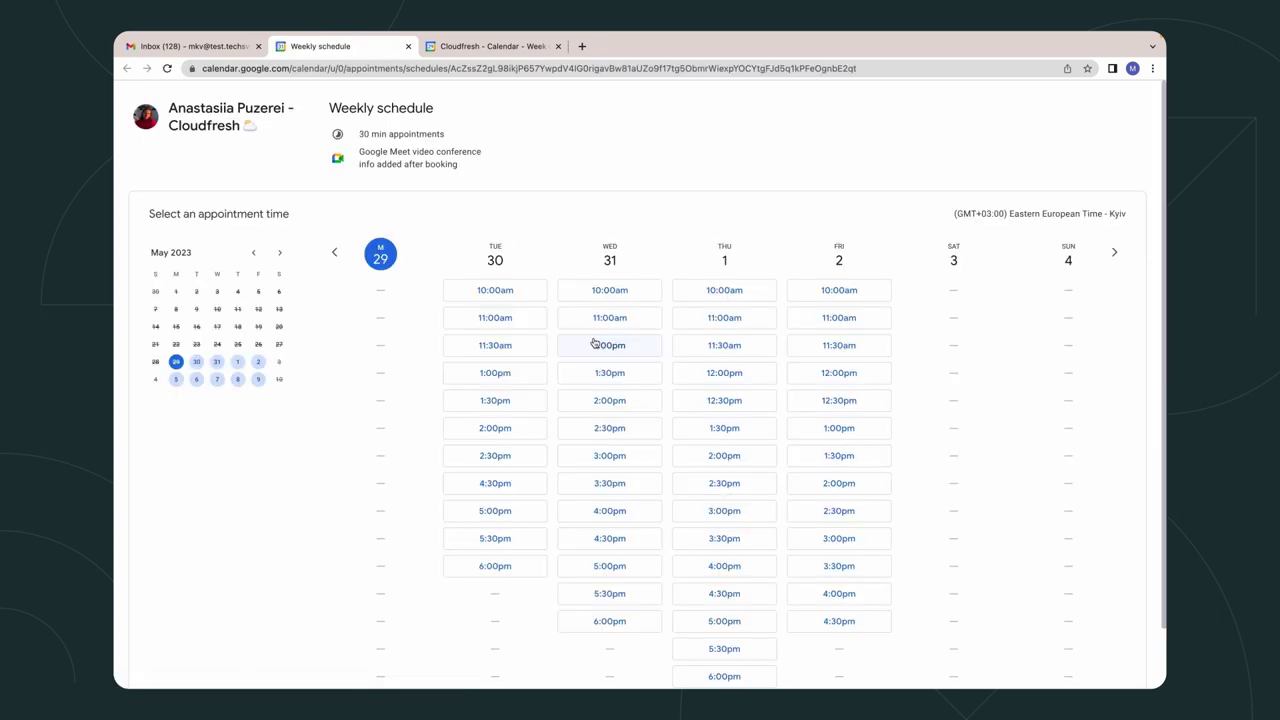
Step: Choose the Wednesday 31 May 1:00pm slot and confirm it with the prefilled contact details
click(624, 346)
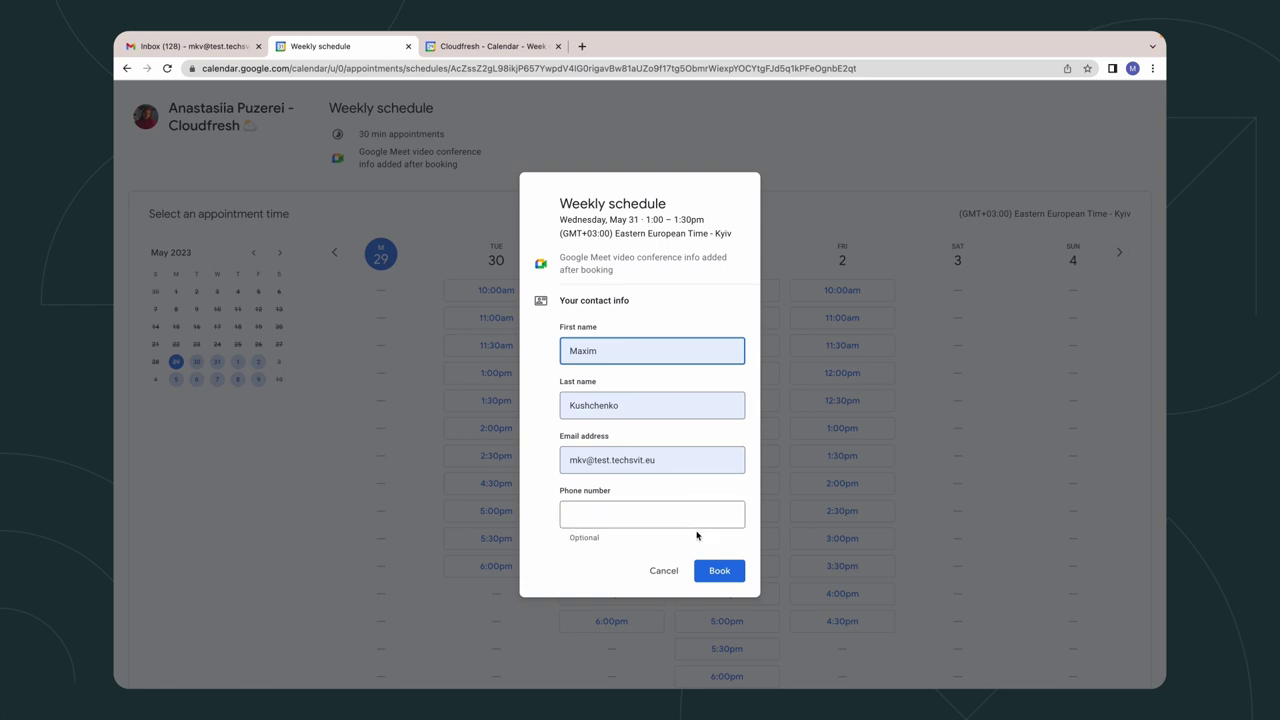
click(719, 570)
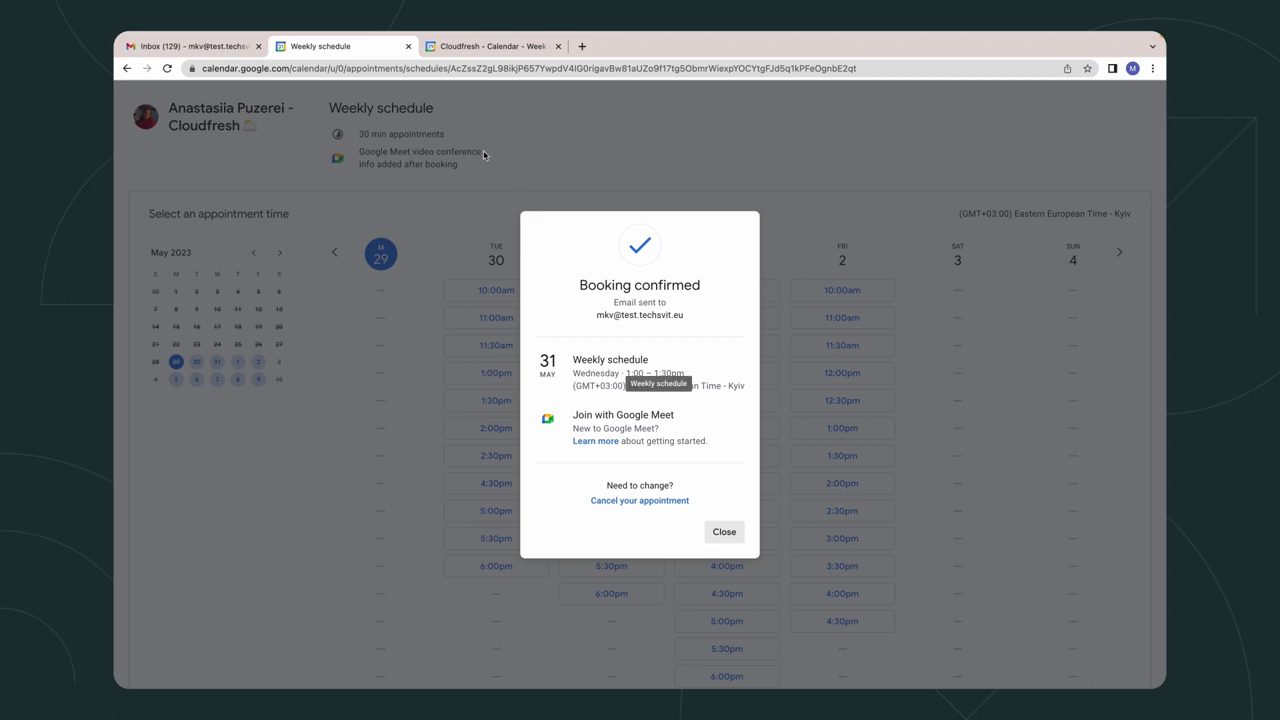
Step: Go back to the Calendar week view, where the booking now shows on May 31
click(454, 47)
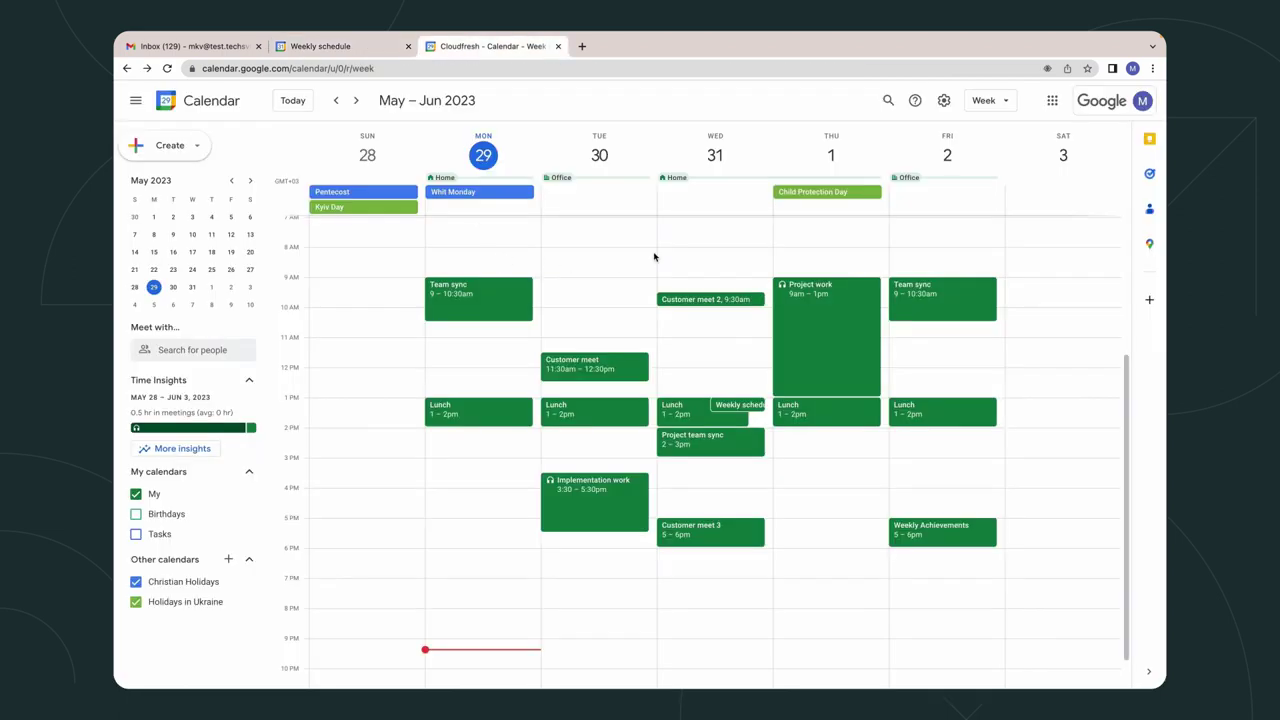
Step: Create an appointment schedule titled 'Max's Schedule' at Tuesday 9 AM and continue to its full settings
click(600, 285)
click(502, 307)
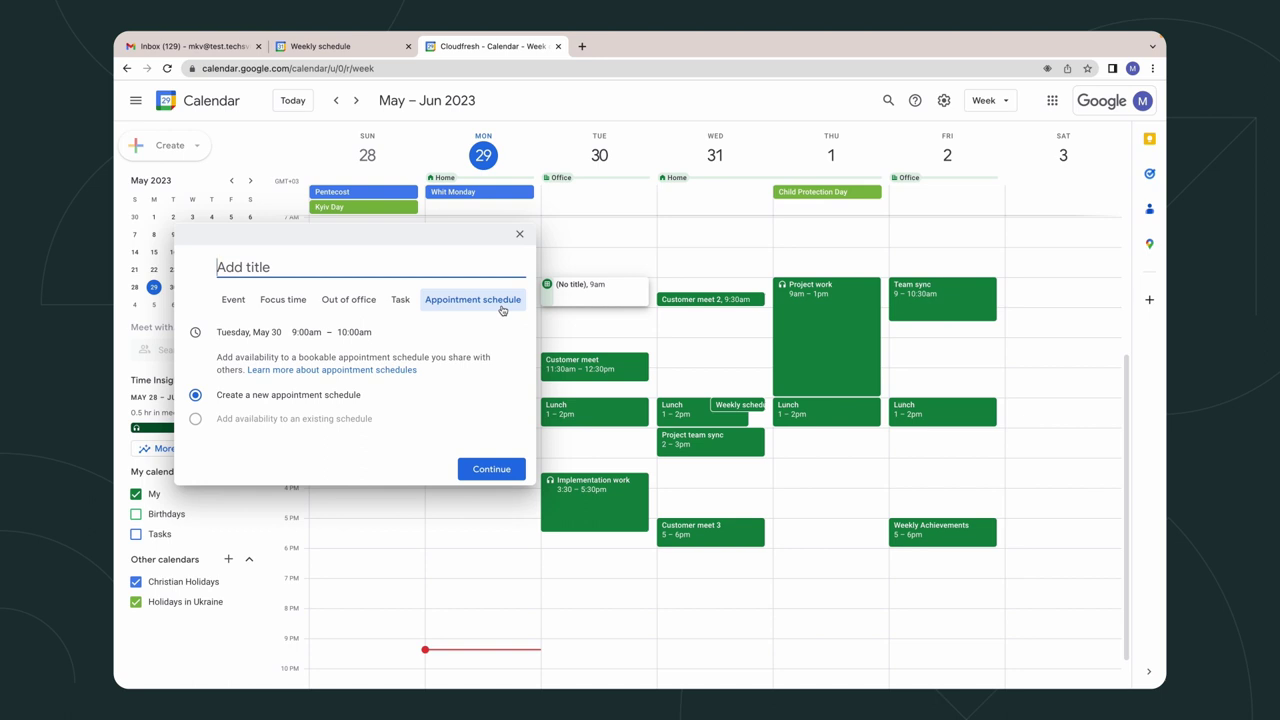
text(Max's Schedule)
click(480, 468)
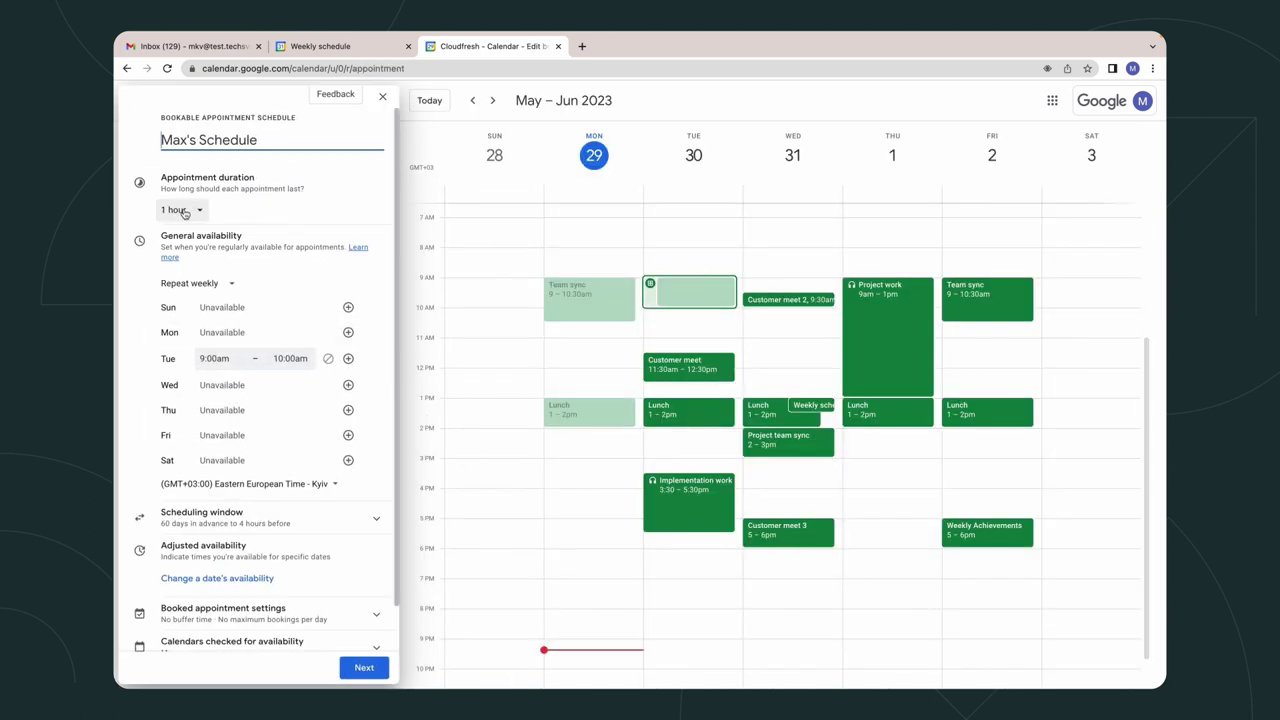
click(182, 210)
Step: Set 30-minute appointments and make Monday, Wednesday, Thursday and Friday available
click(177, 258)
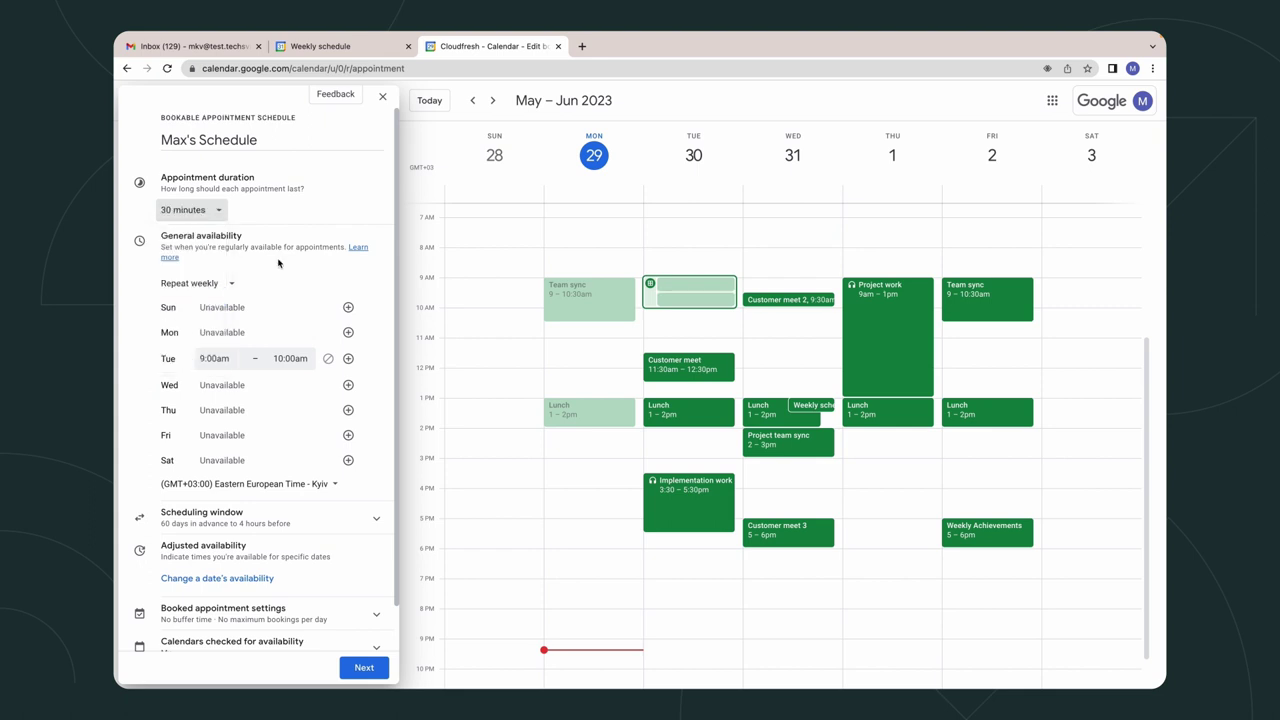
scroll(278, 263, down, 1)
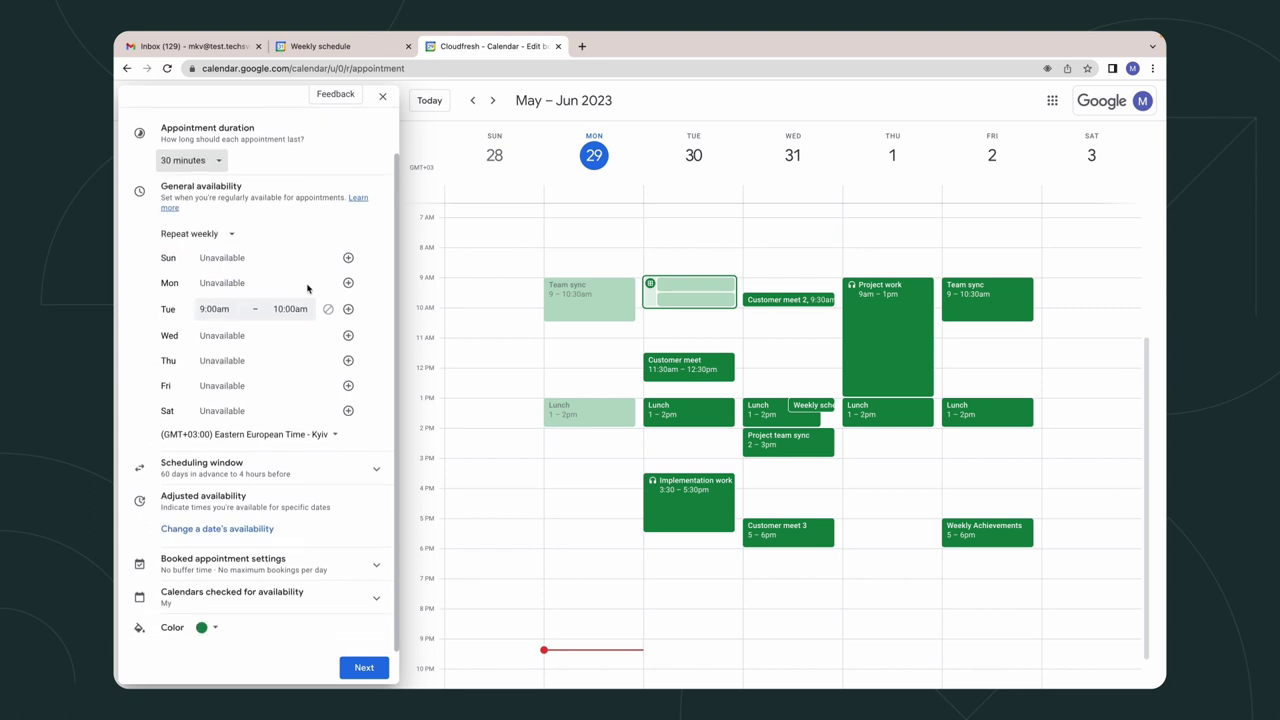
click(348, 283)
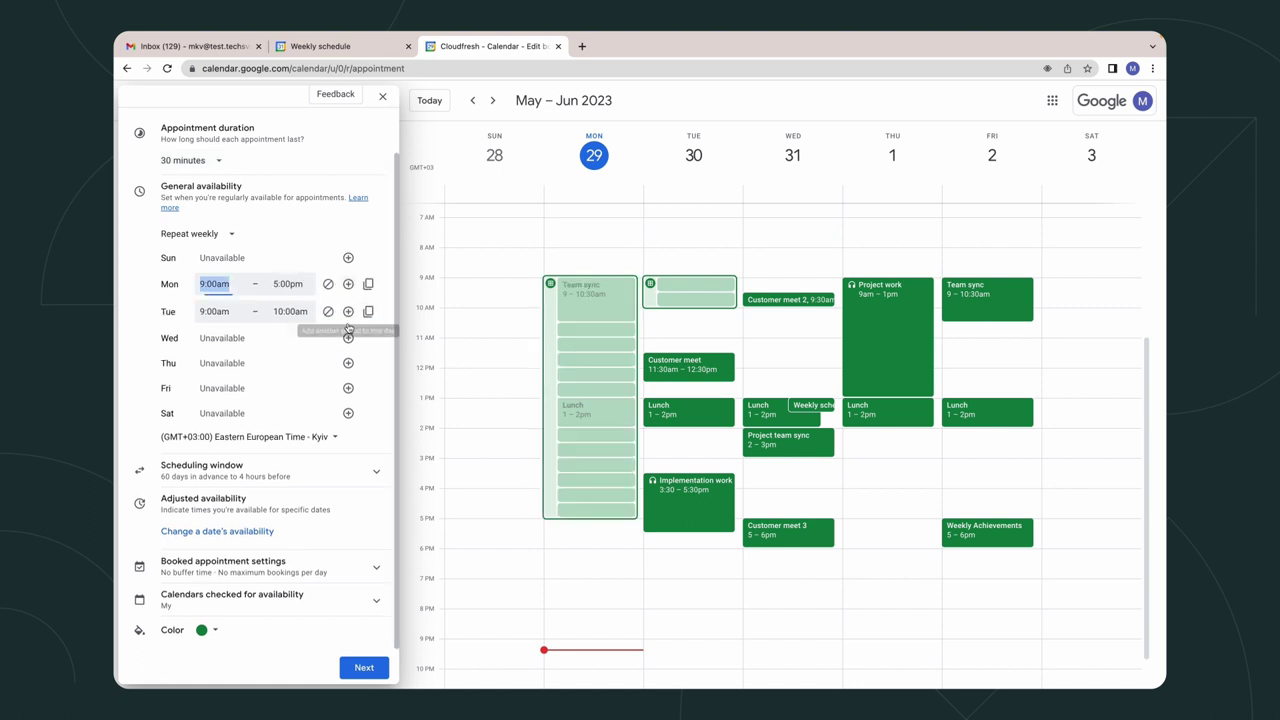
click(348, 338)
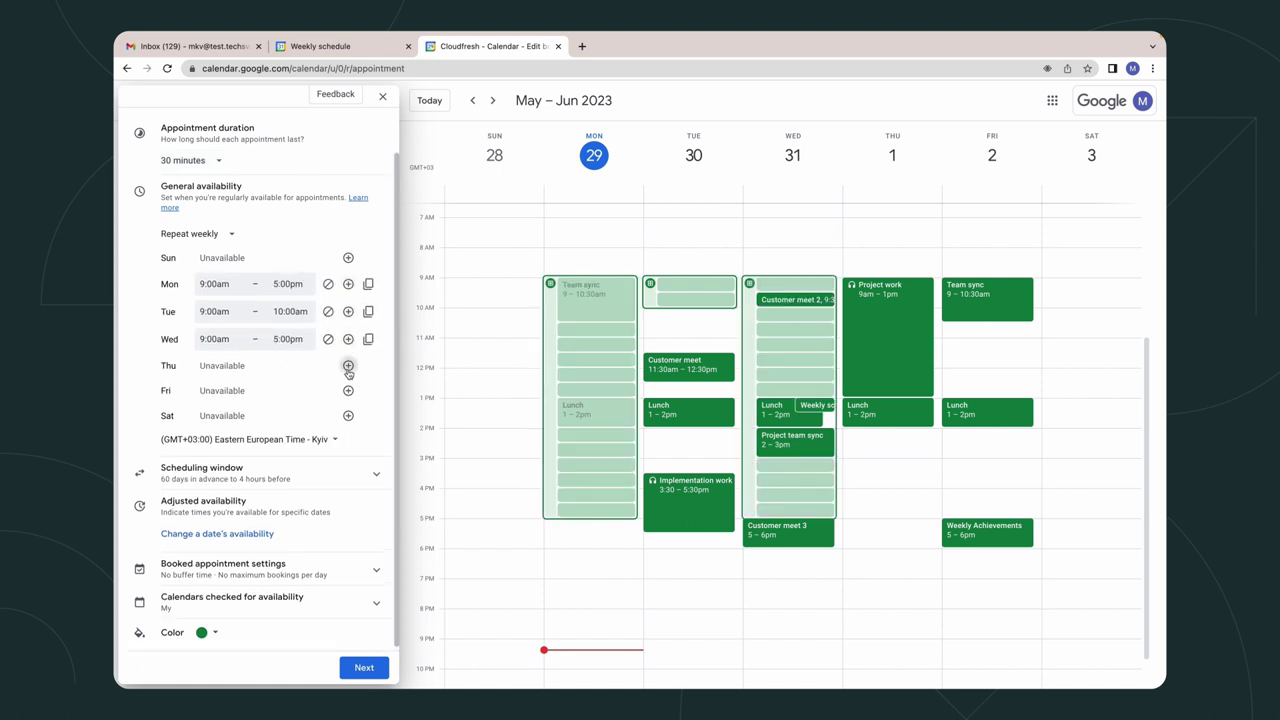
click(348, 366)
click(348, 393)
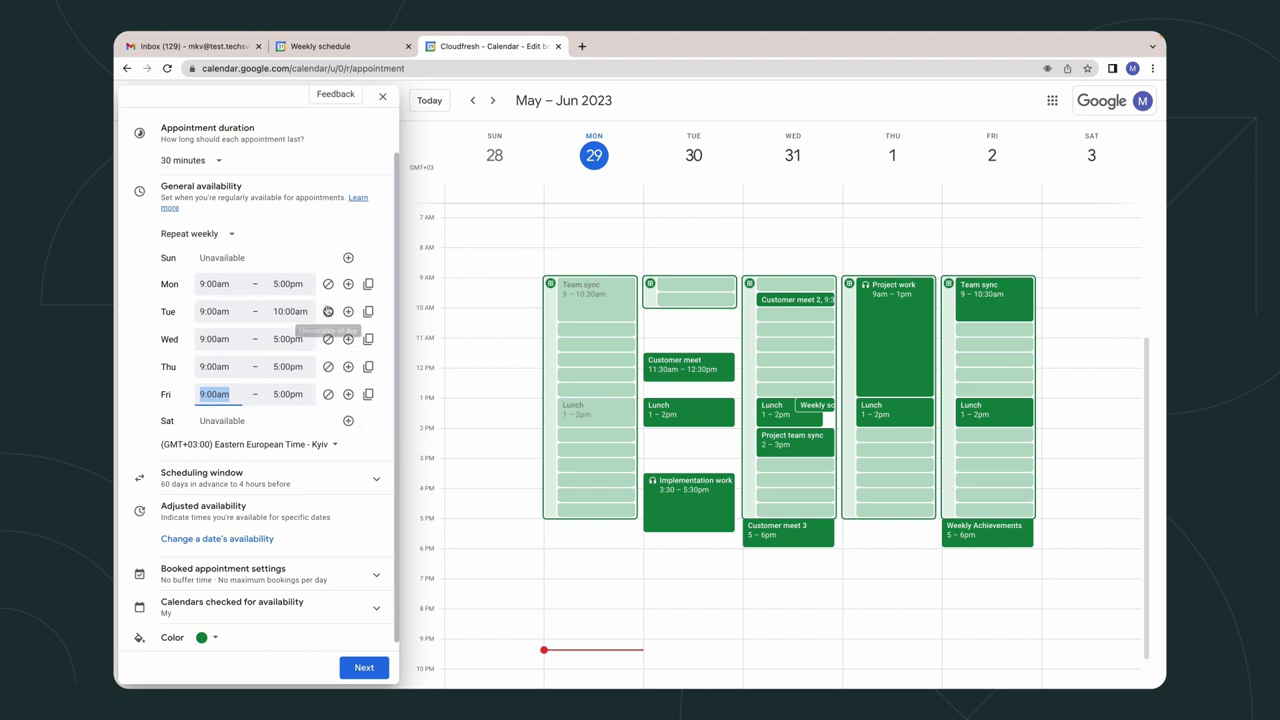
Step: Set Monday's hours to 10:00am–6:00pm and copy them to all other weekdays
click(214, 284)
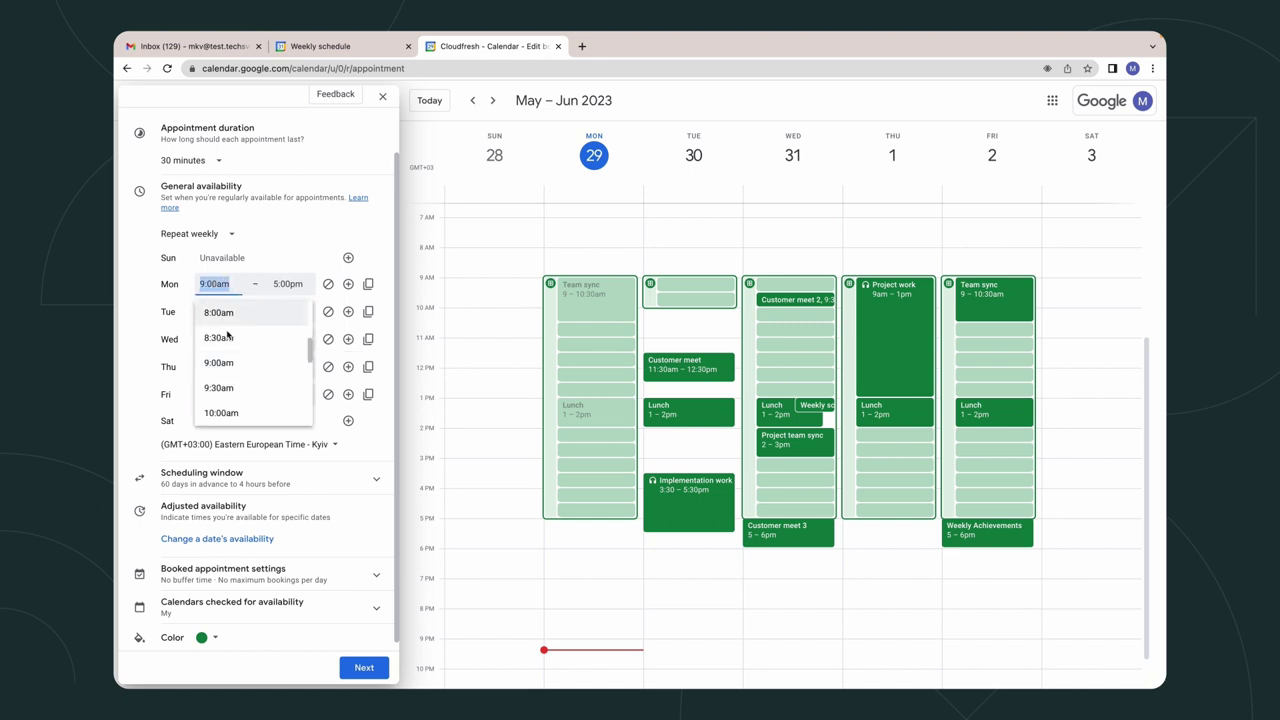
click(250, 410)
click(283, 284)
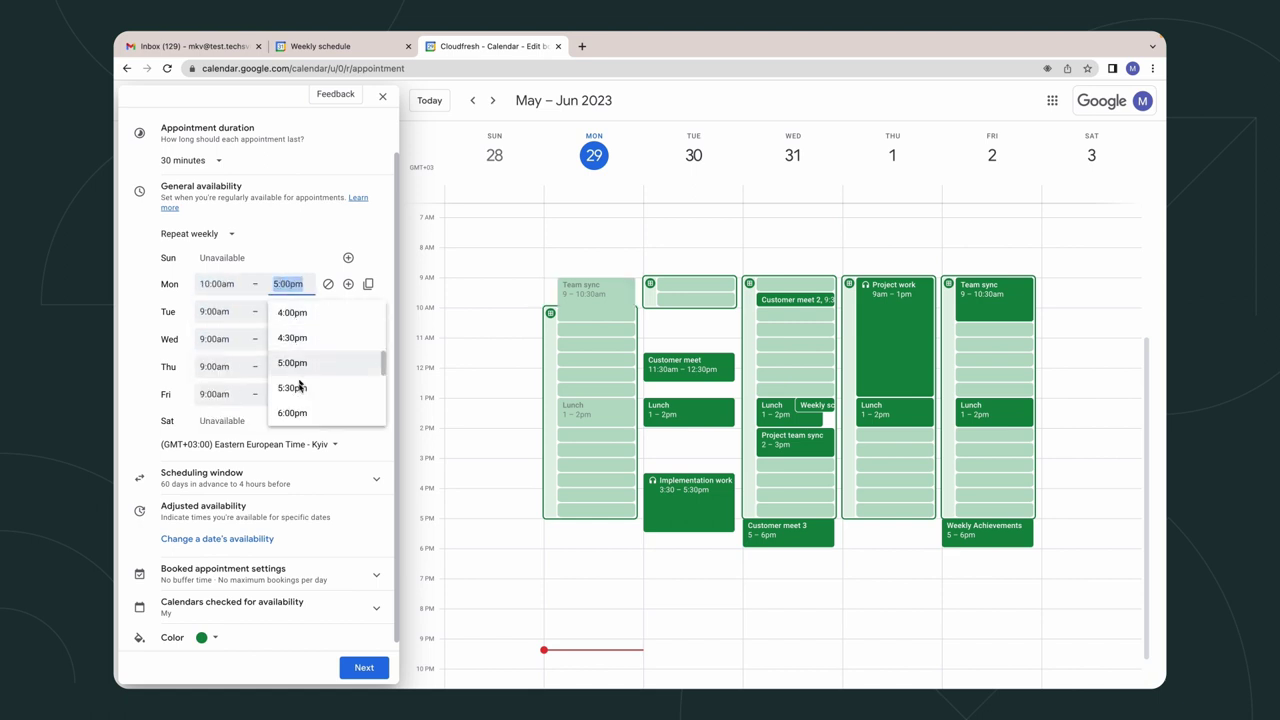
click(290, 412)
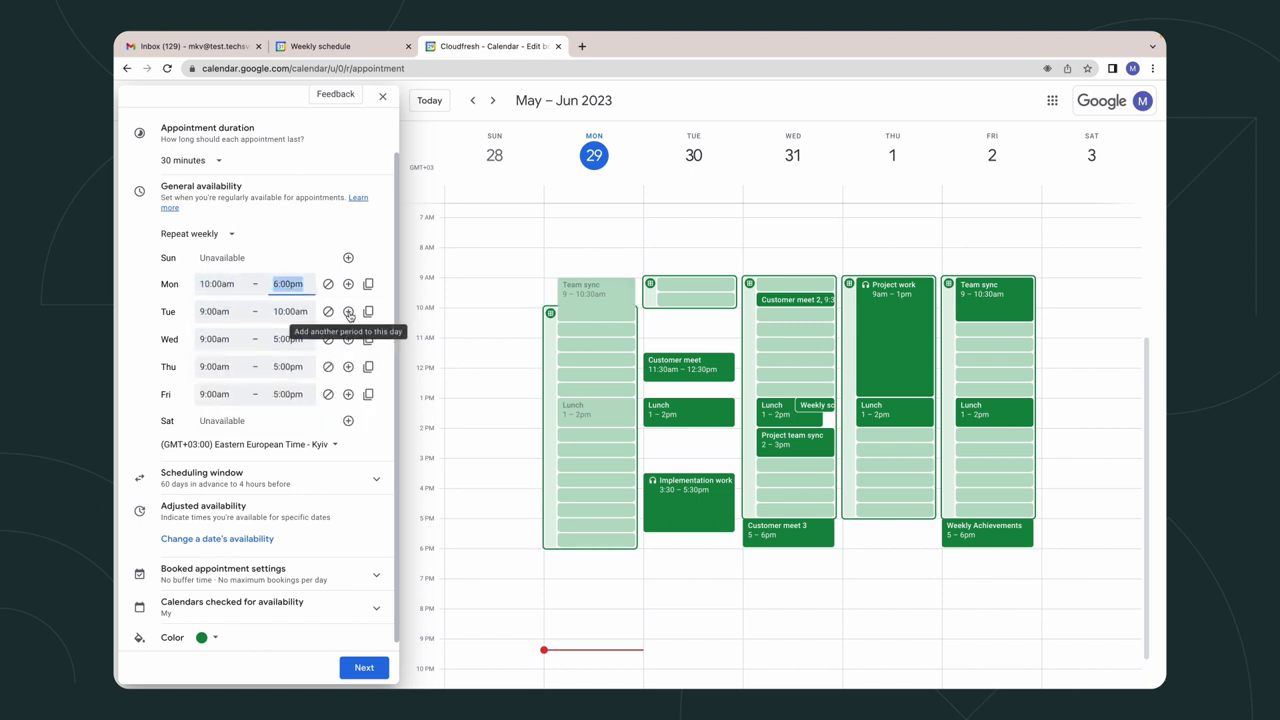
click(368, 284)
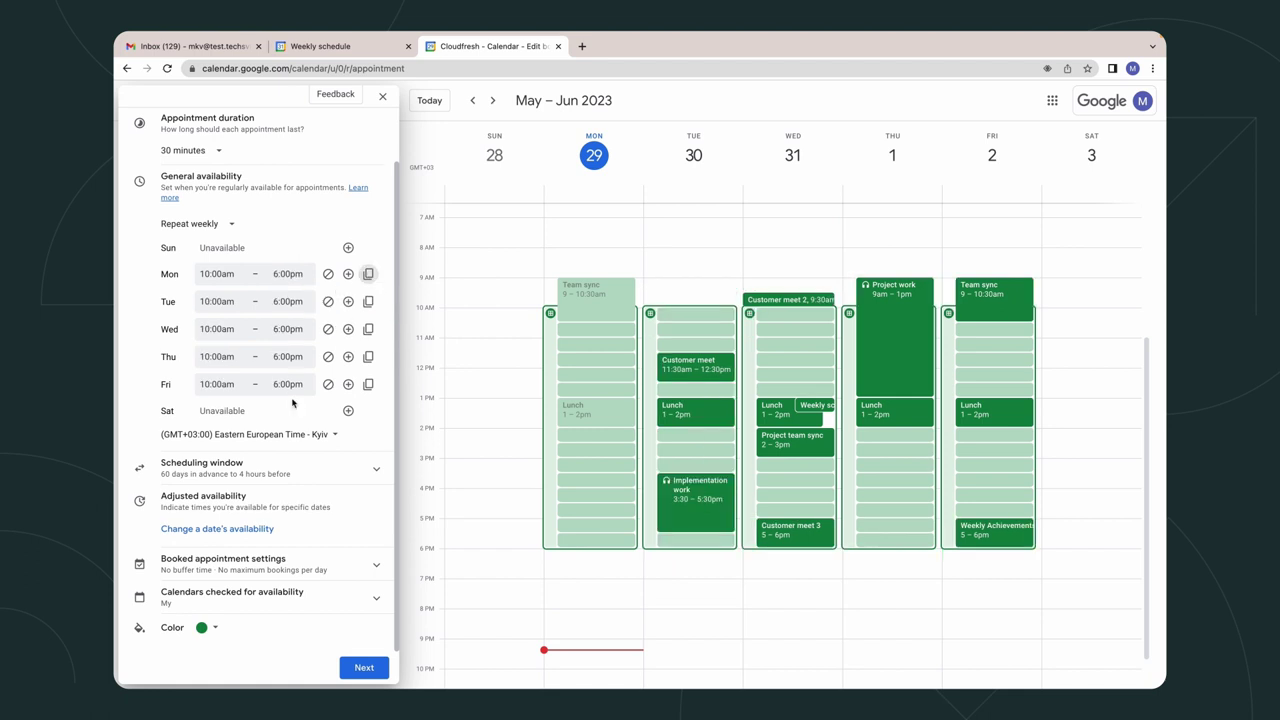
click(254, 474)
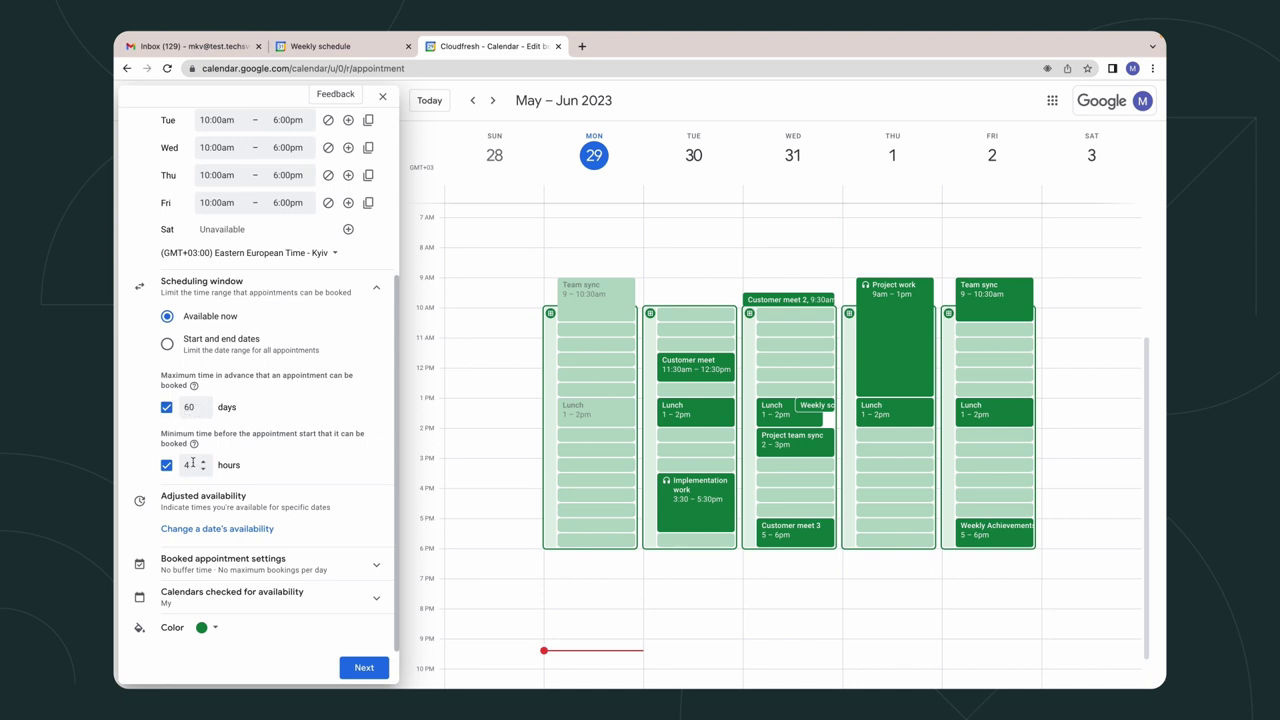
Step: Keep the 60-day, 4-hour-notice scheduling window and move on to the booking page details
click(360, 668)
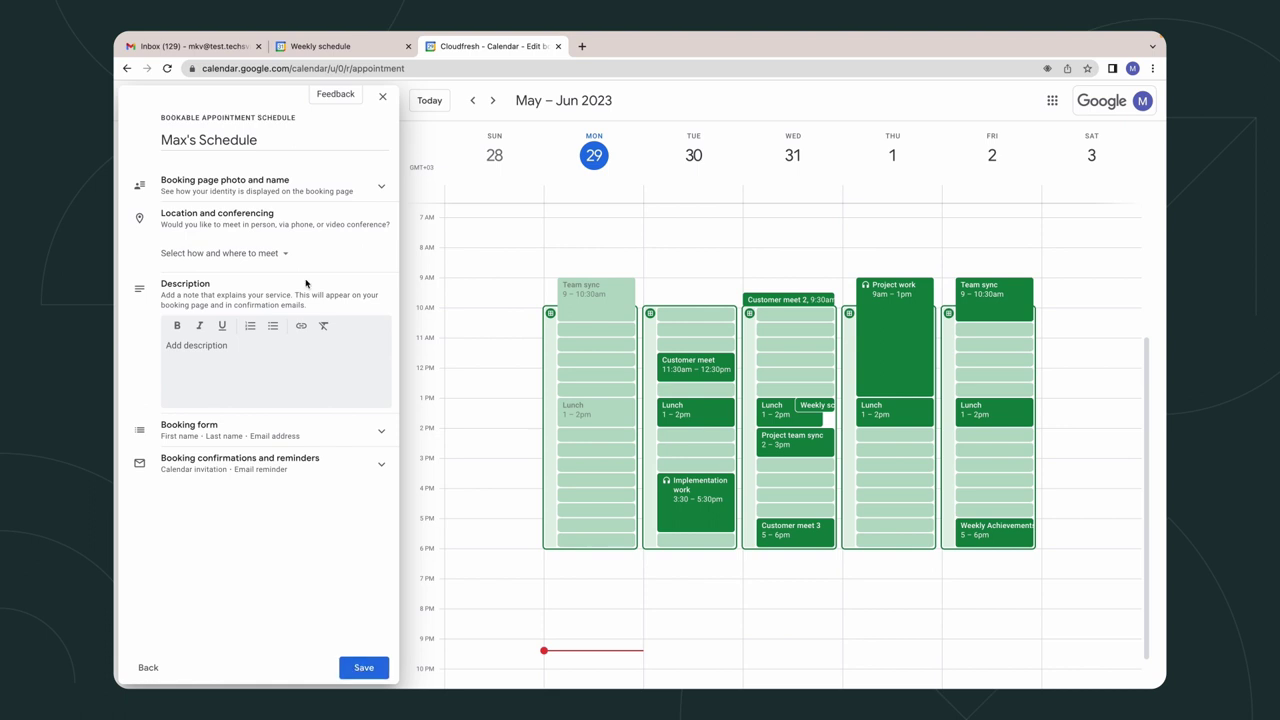
Step: Set Google Meet as the location and 'Agenda' as the schedule description
click(240, 254)
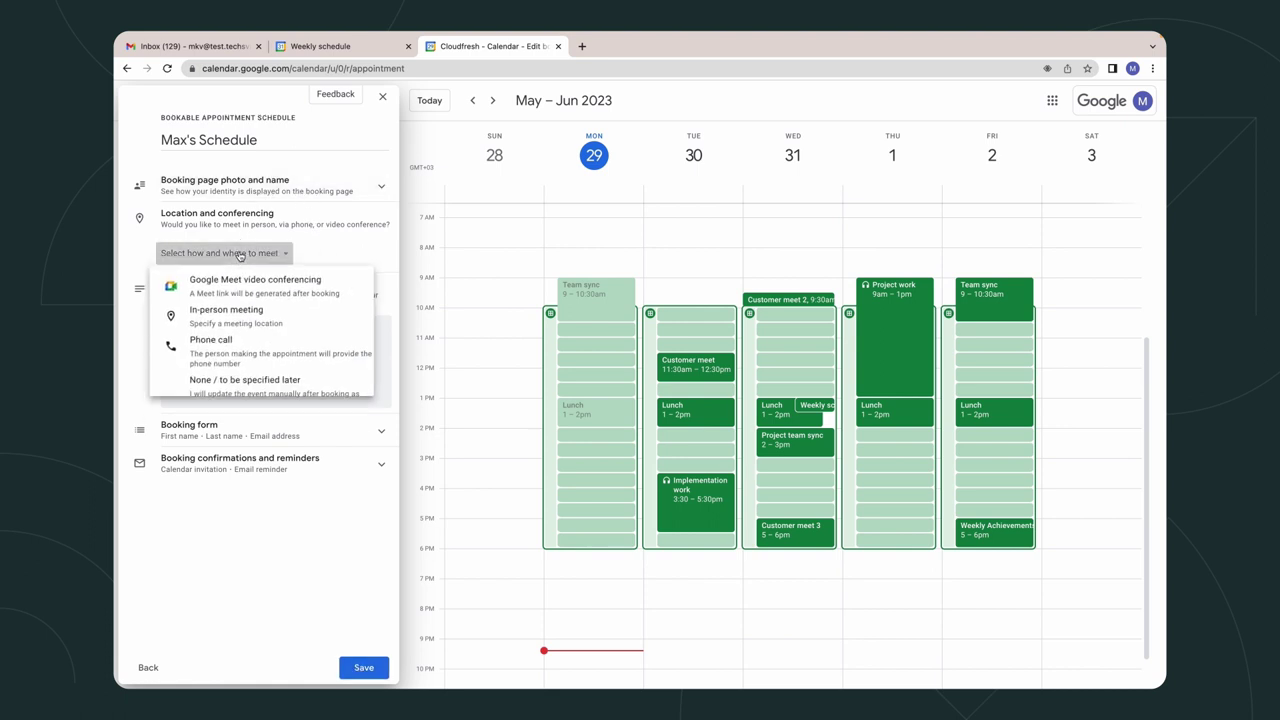
click(228, 287)
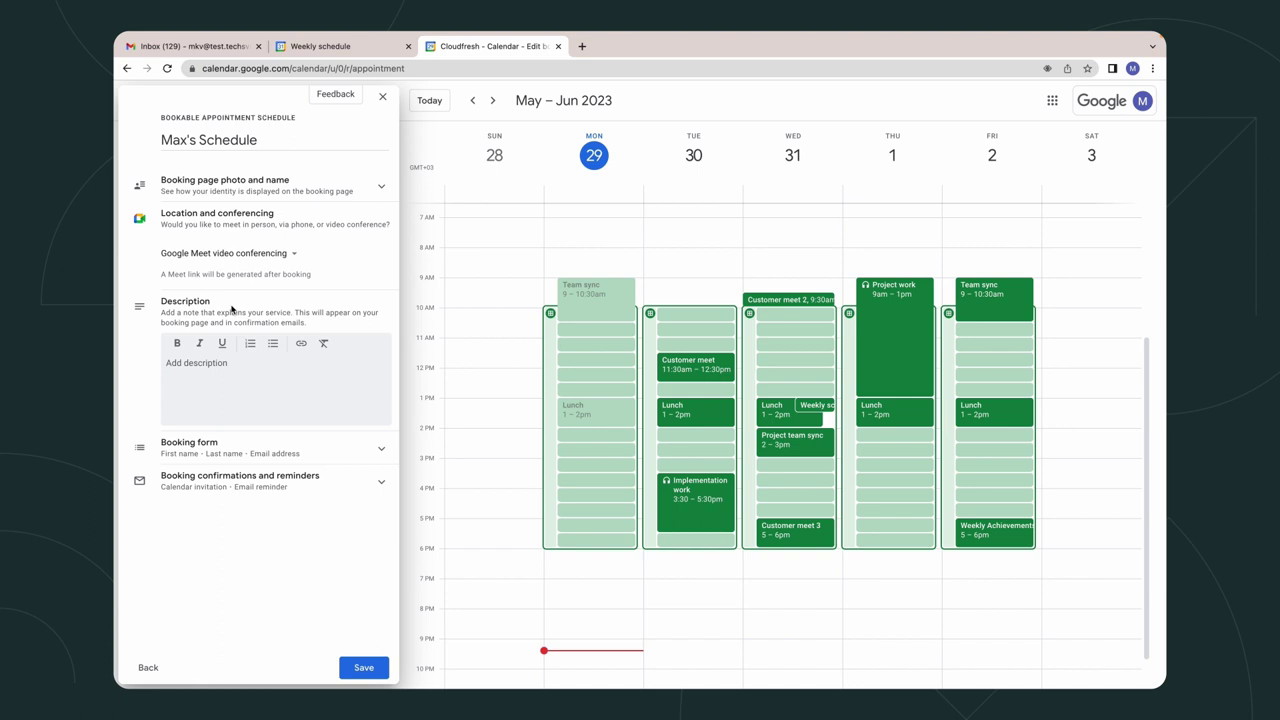
click(230, 375)
text(Agenda)
Step: Add a phone number booking field and a 10-minute email reminder, then save the schedule
click(229, 450)
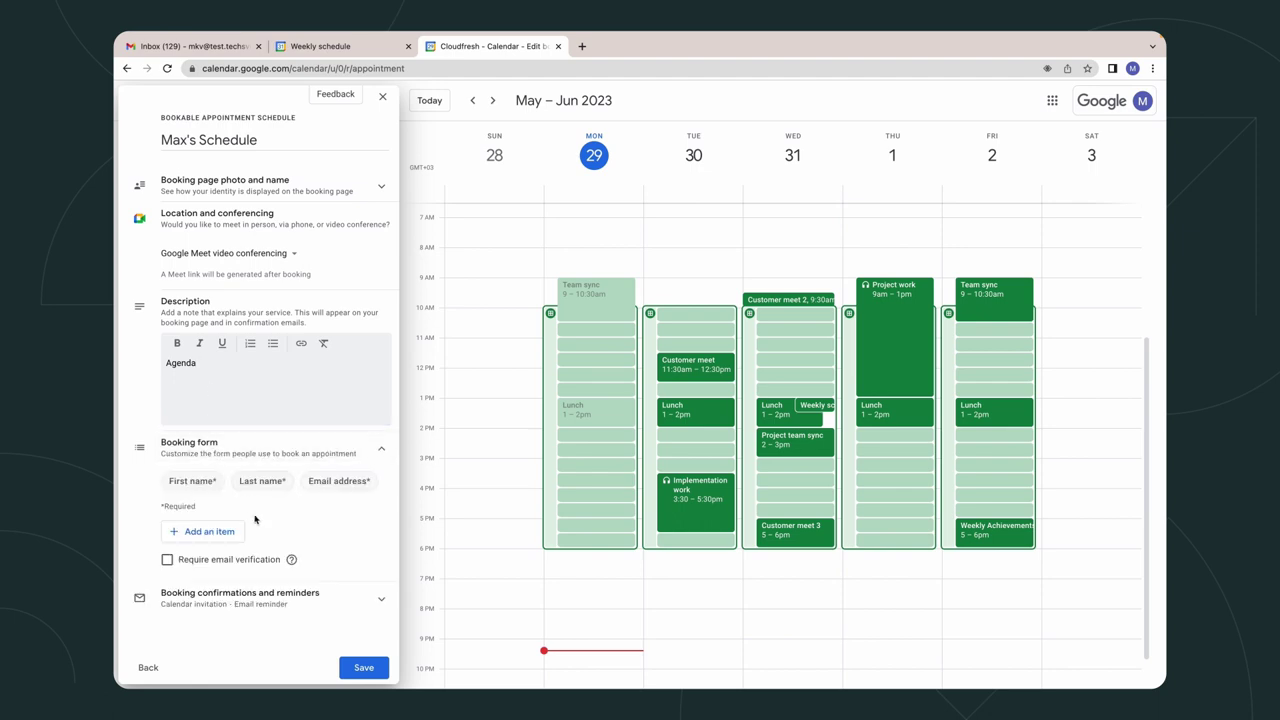
click(234, 534)
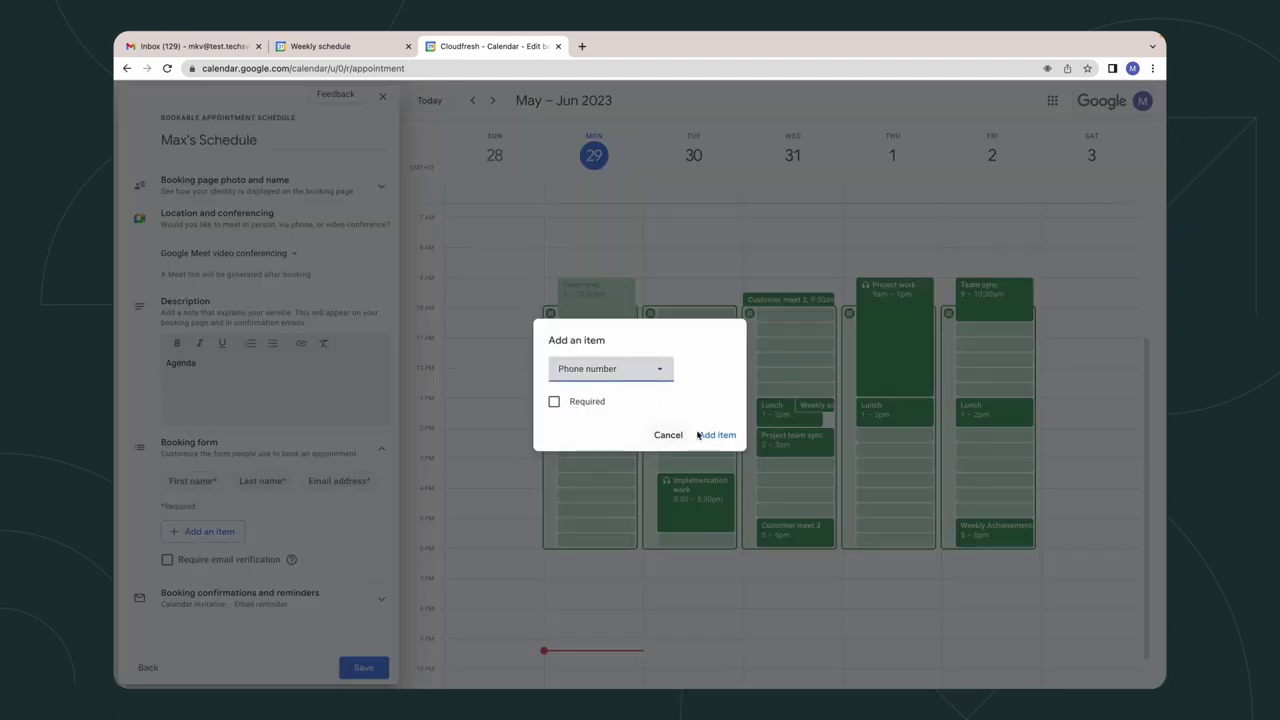
click(710, 436)
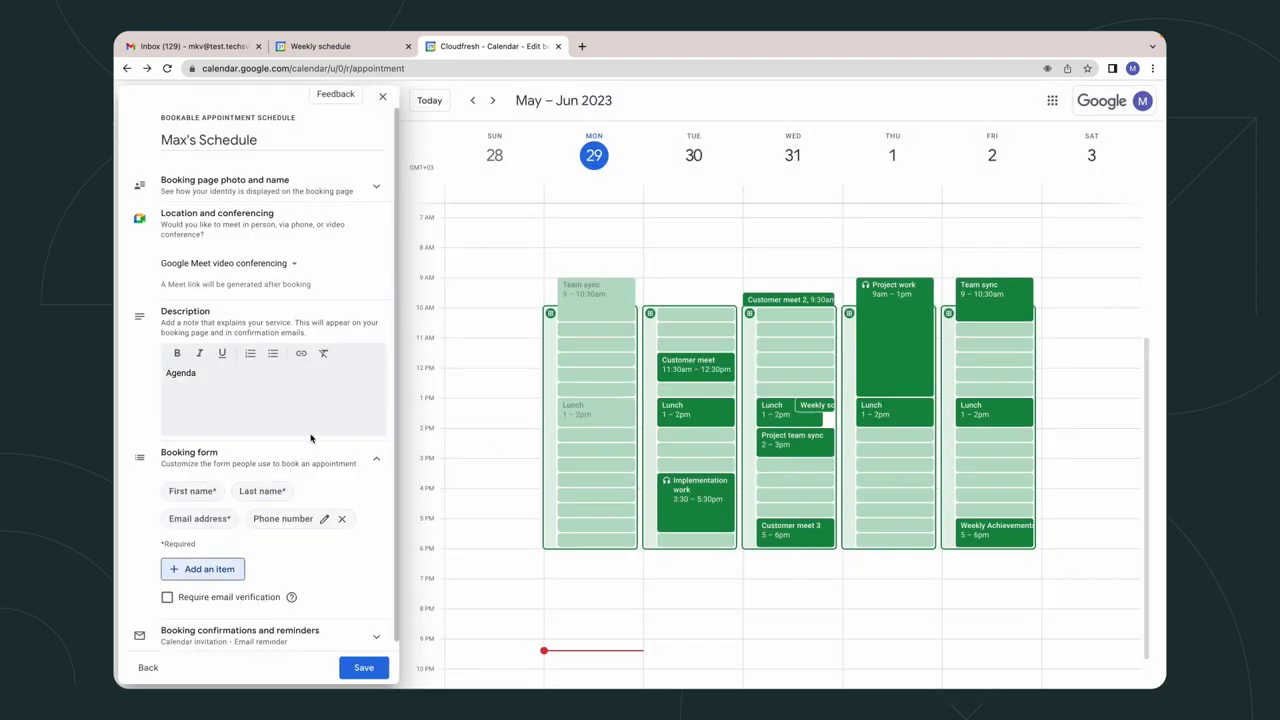
click(260, 630)
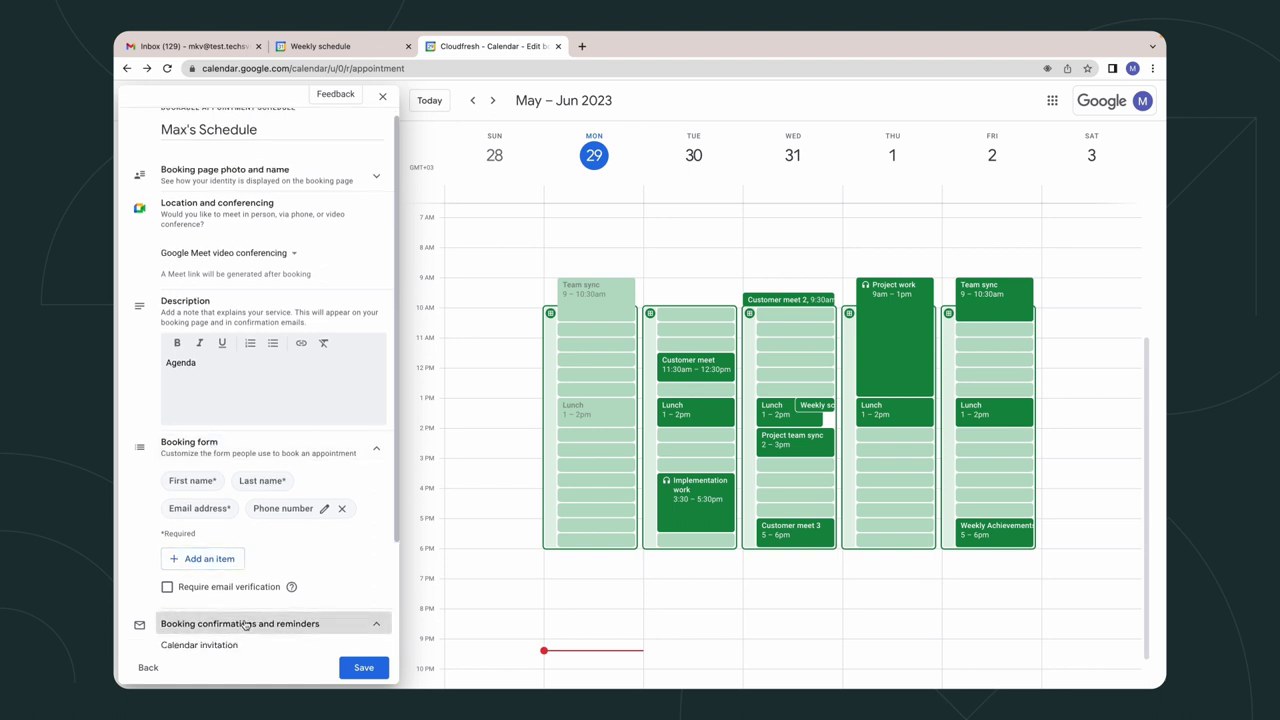
click(189, 623)
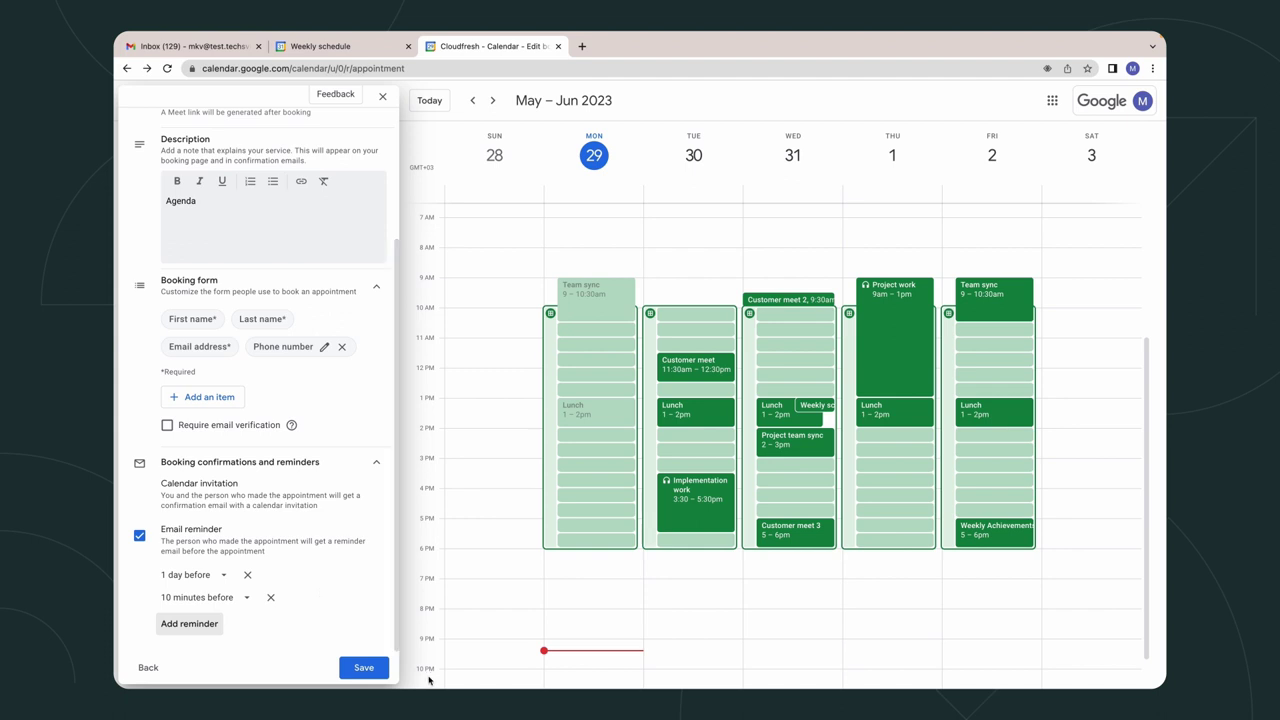
click(364, 667)
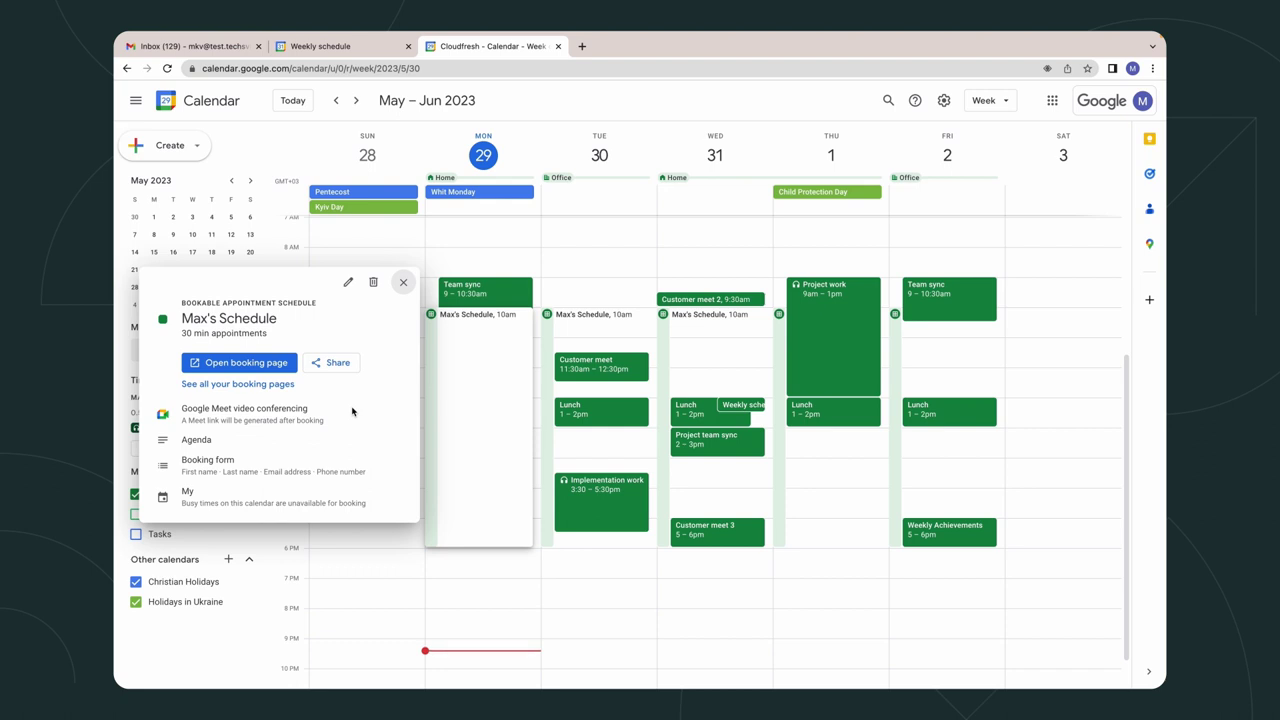
Step: Copy the Max's Schedule booking page link from its sharing options
click(340, 368)
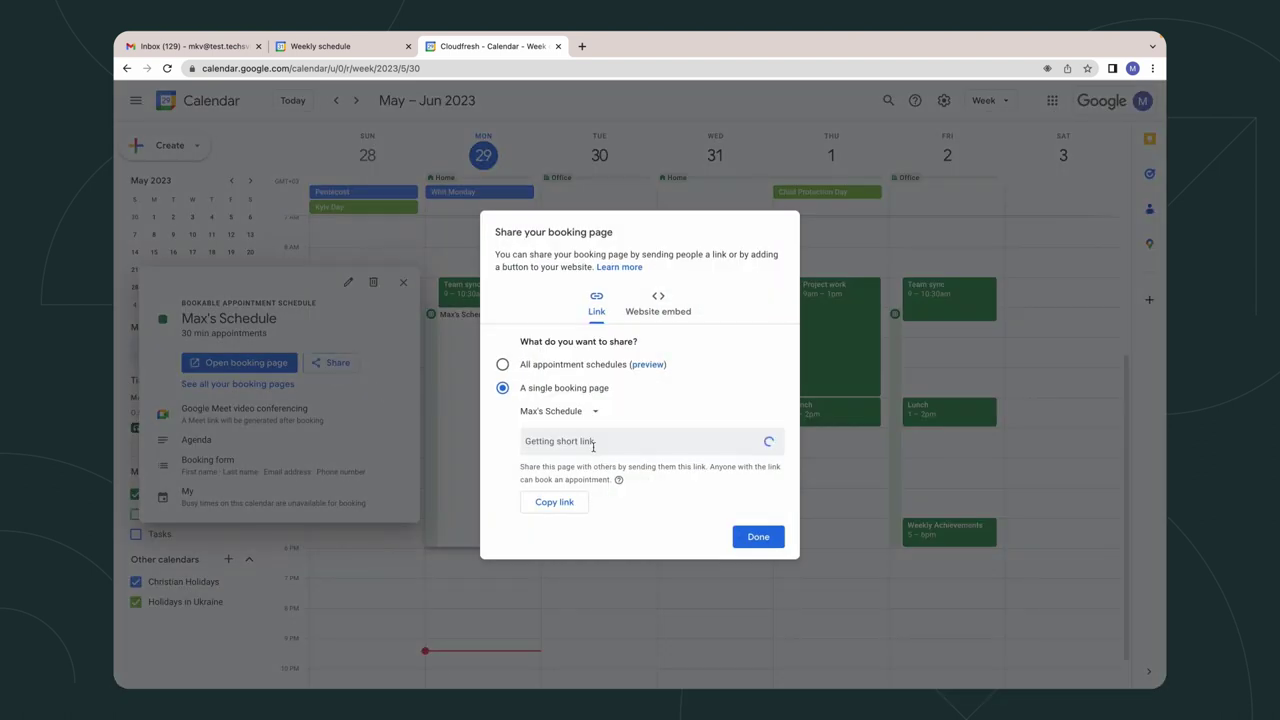
click(560, 502)
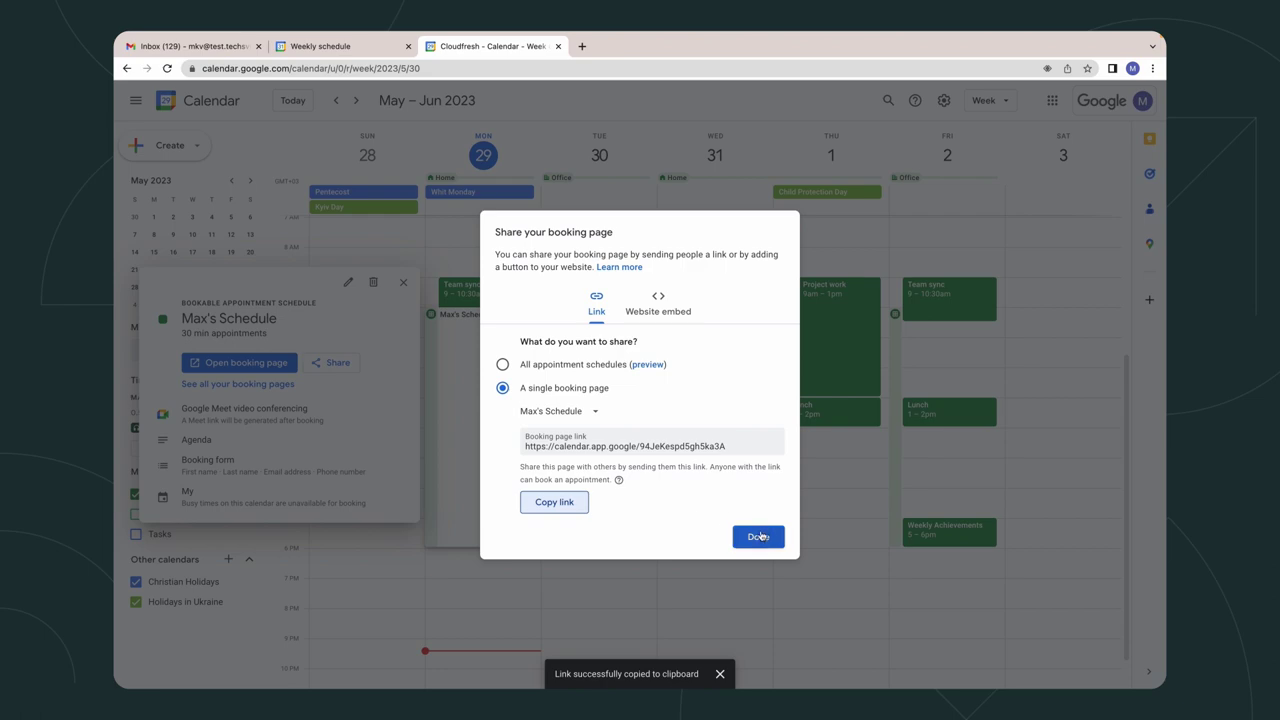
click(759, 537)
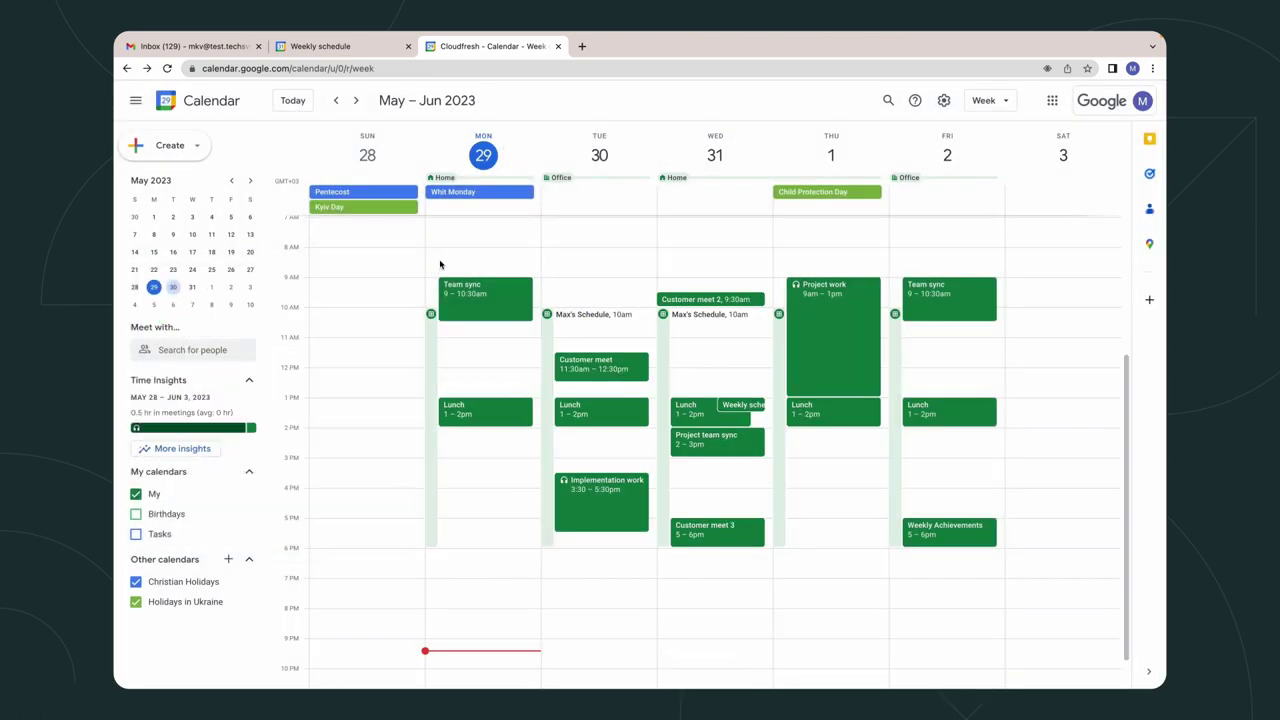
Step: Open Gmail's full settings page and scroll down to the signature editor
click(236, 48)
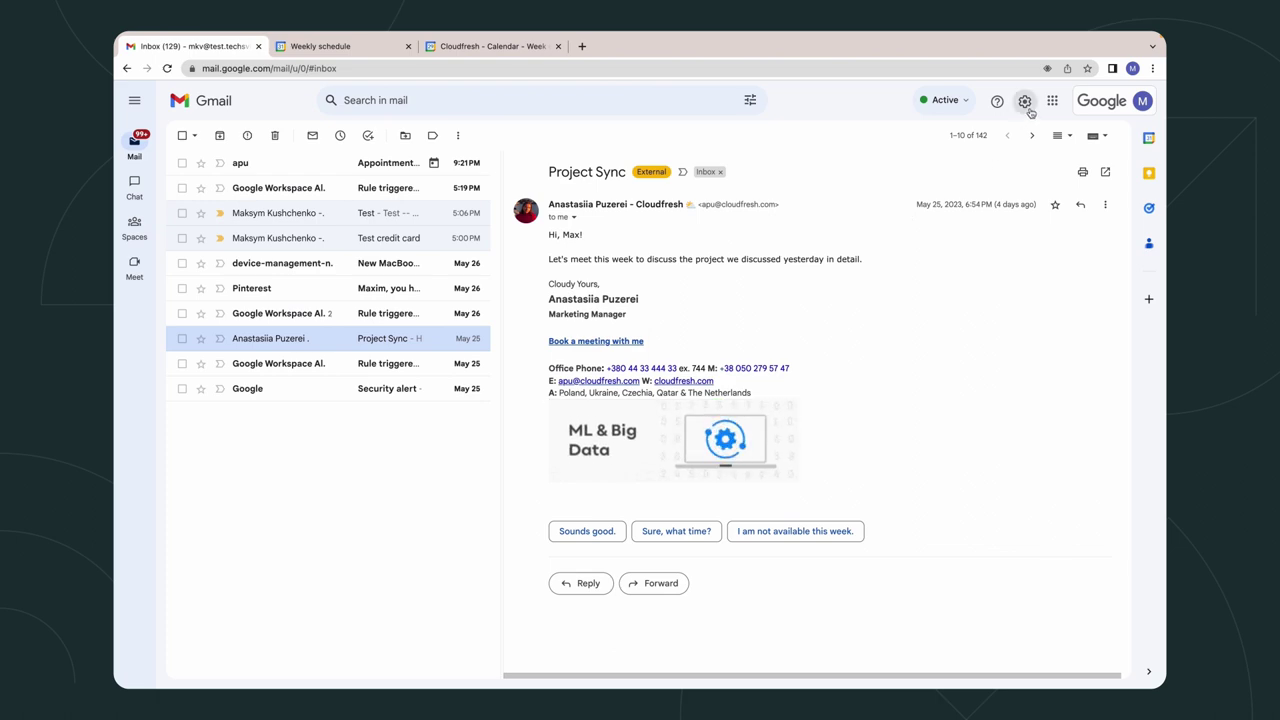
click(1025, 102)
click(1037, 164)
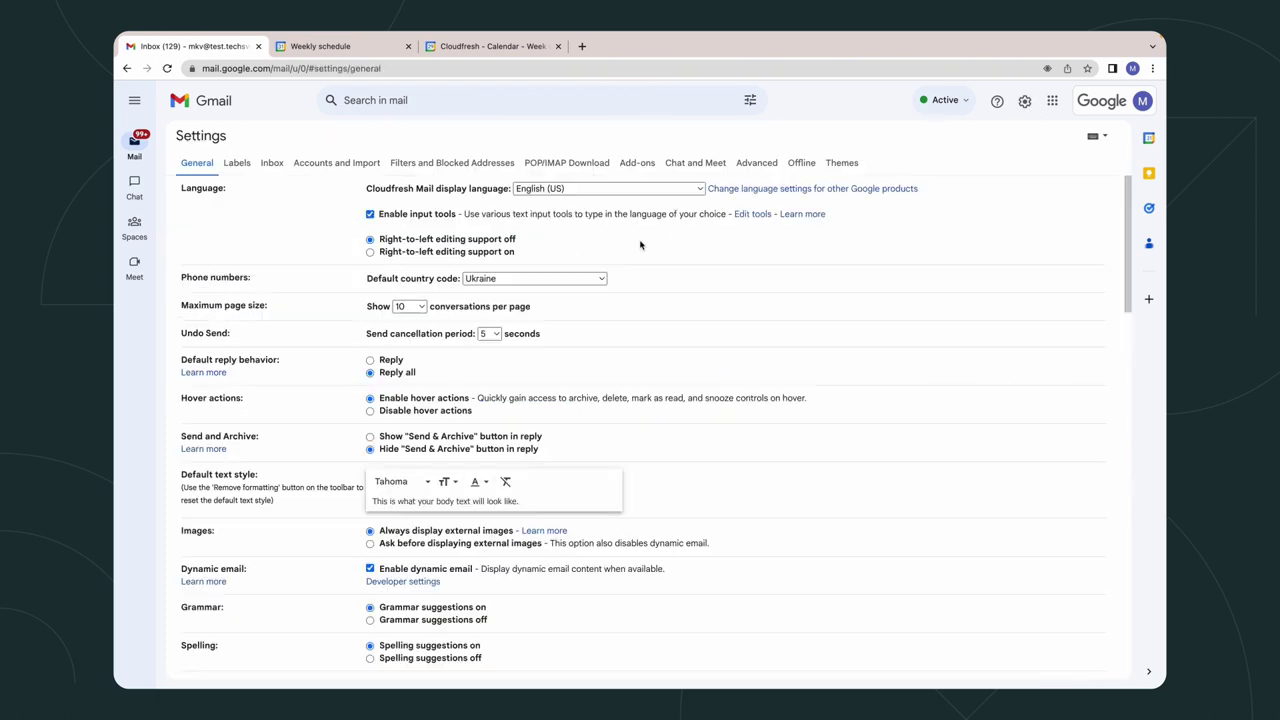
scroll(640, 245, down, 10)
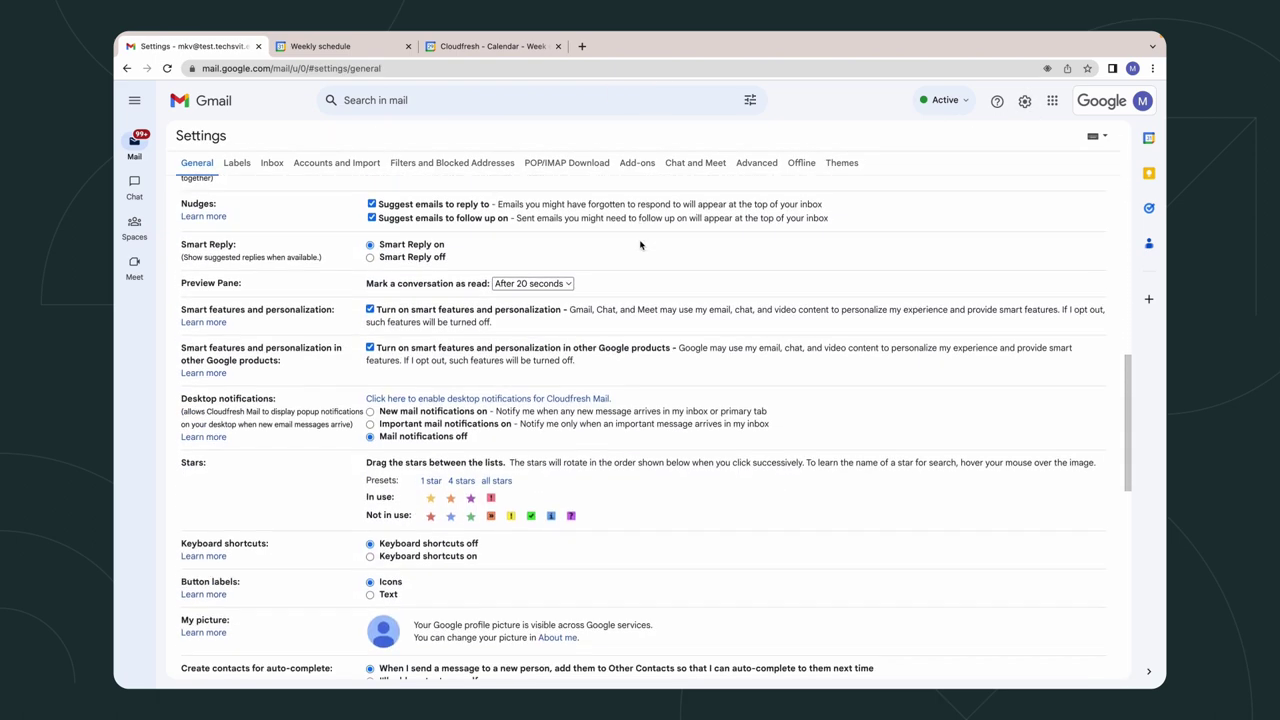
scroll(640, 245, down, 6)
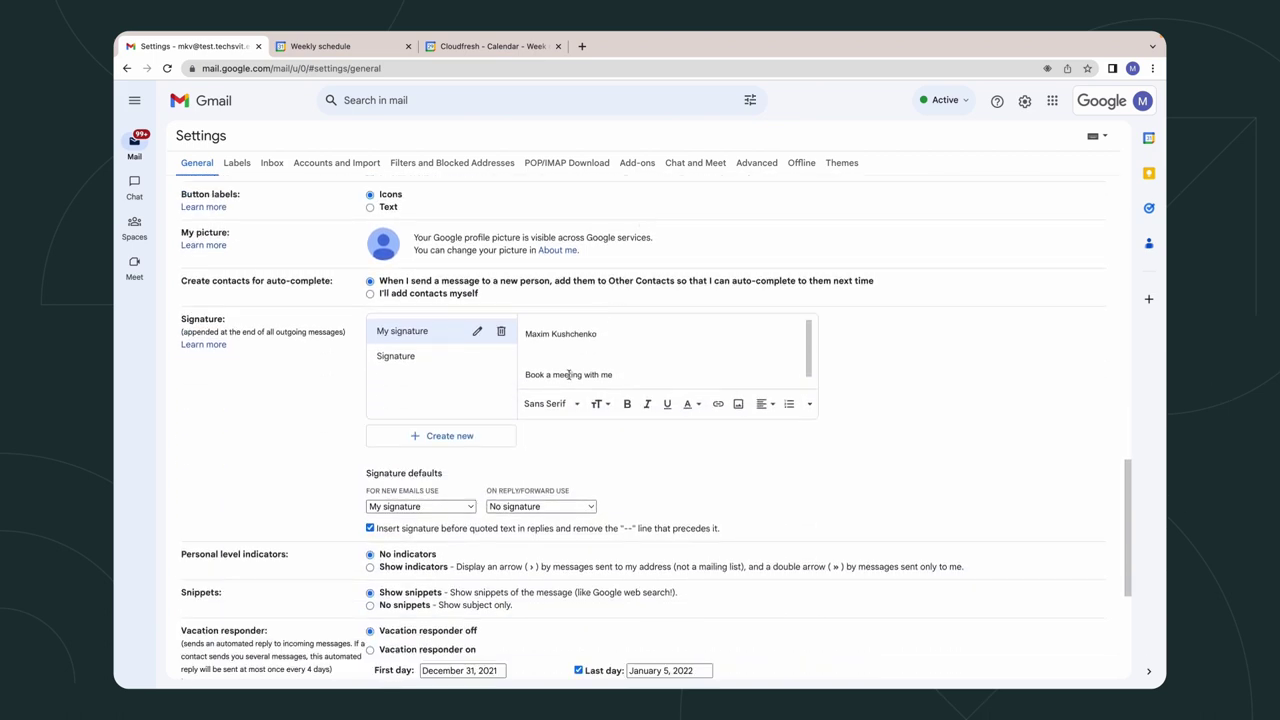
Step: Link the 'Book a meeting with me' signature line to the pasted booking URL and save
triple_click(568, 374)
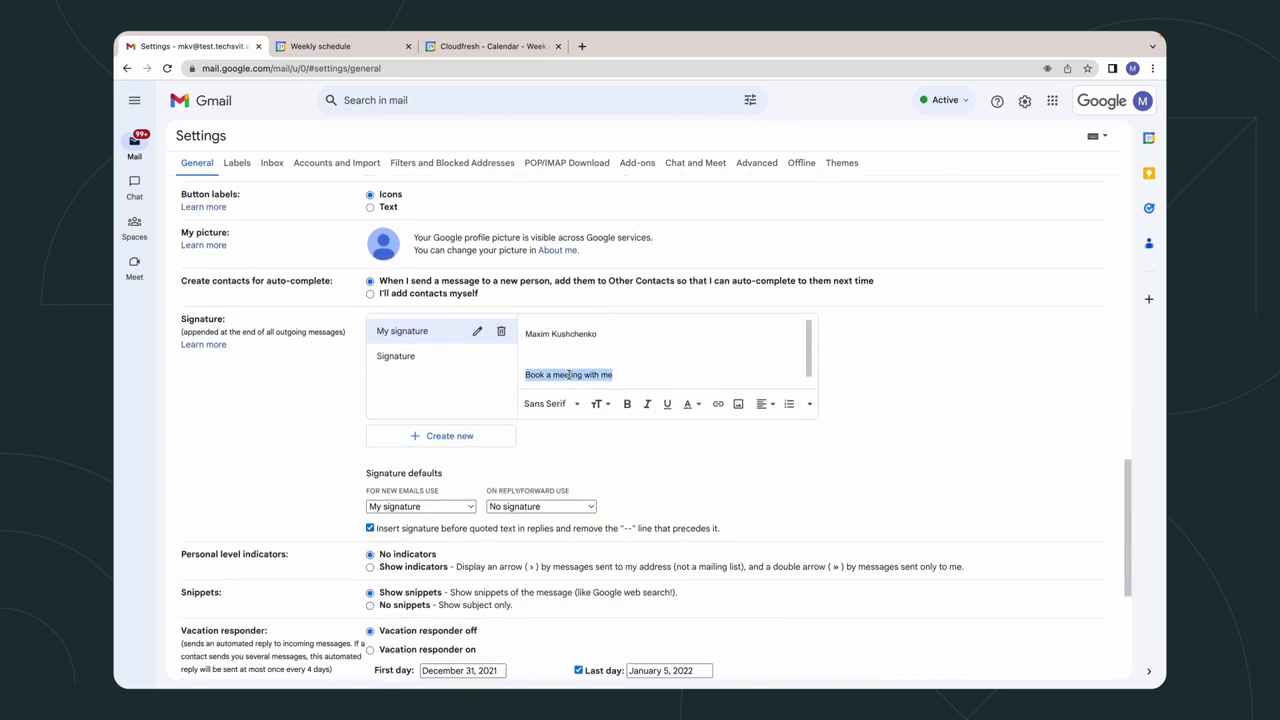
key(ctrl+k)
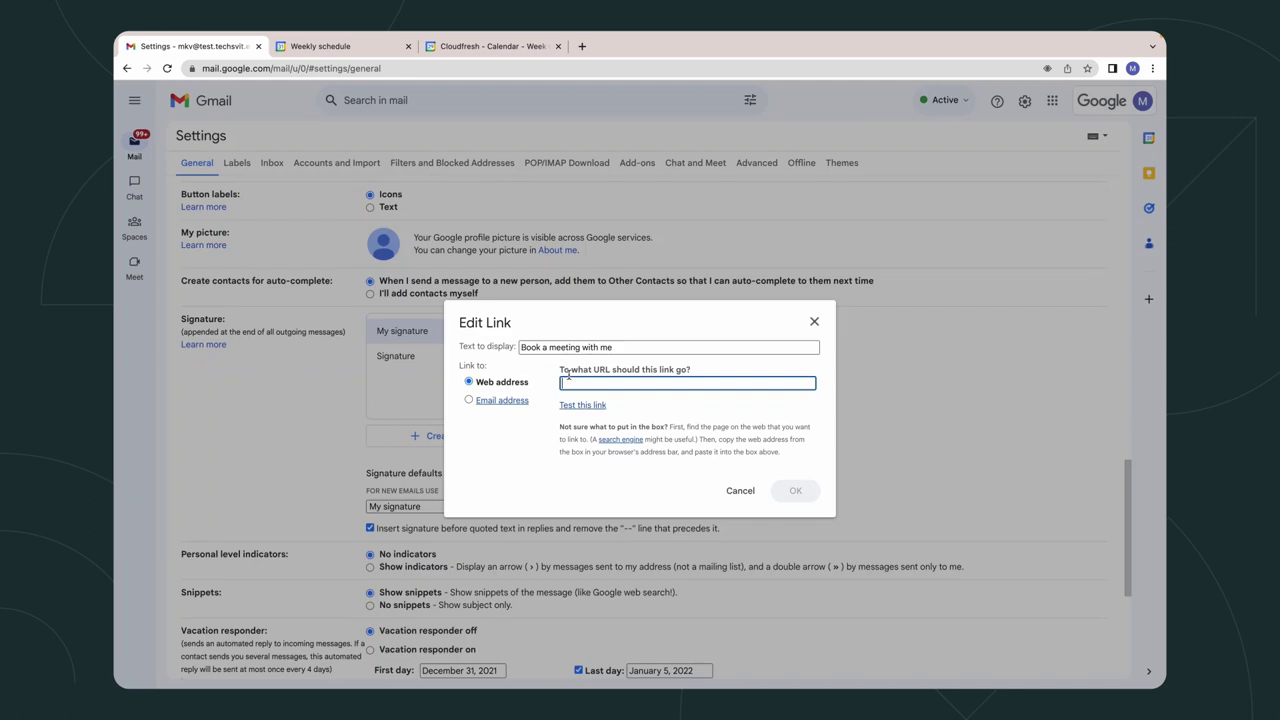
key(ctrl+v)
key(Return)
scroll(801, 437, down, 3)
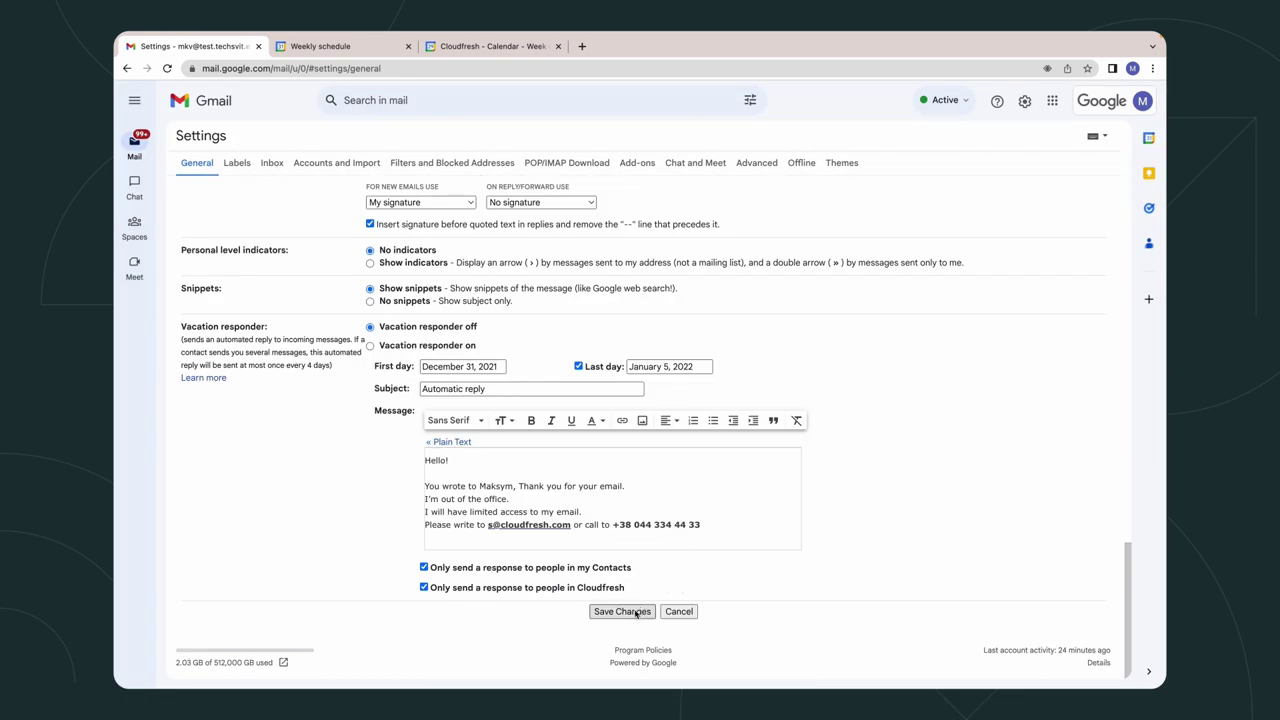
click(621, 611)
click(450, 46)
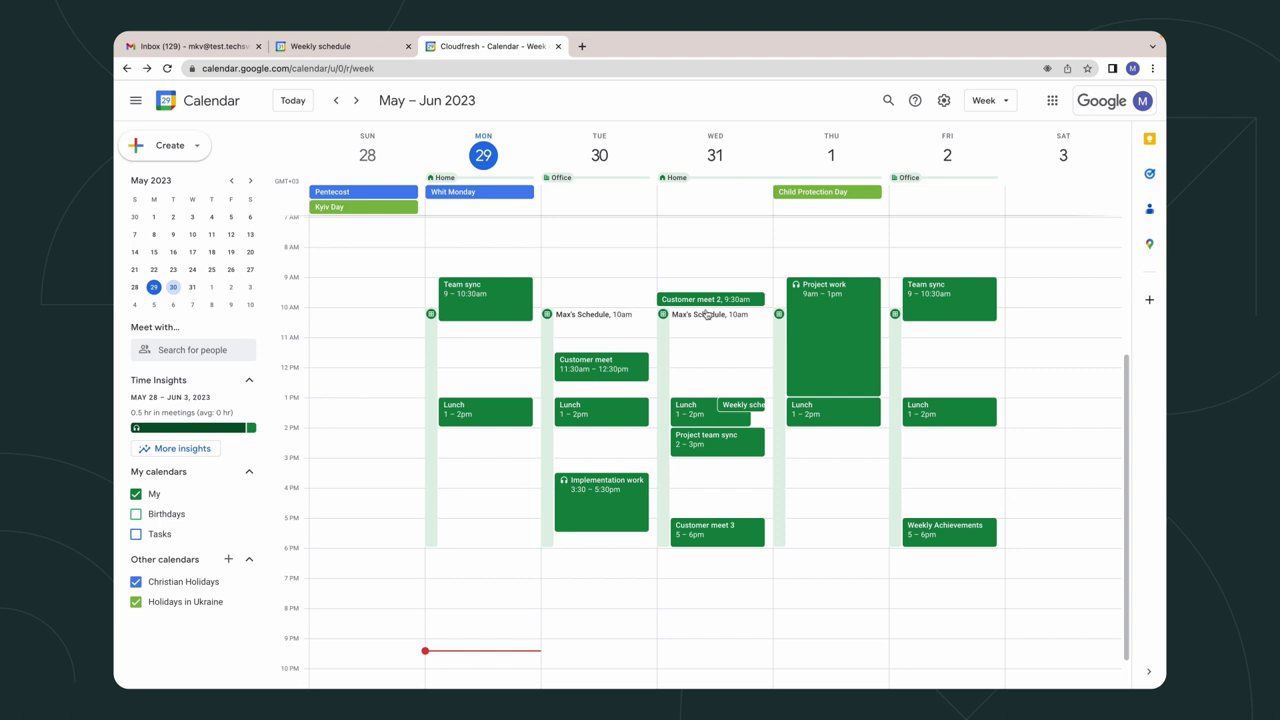
Step: Open the Weekly schedule event at 1pm on Wednesday 31 May to see its details
scroll(705, 320, down, 1)
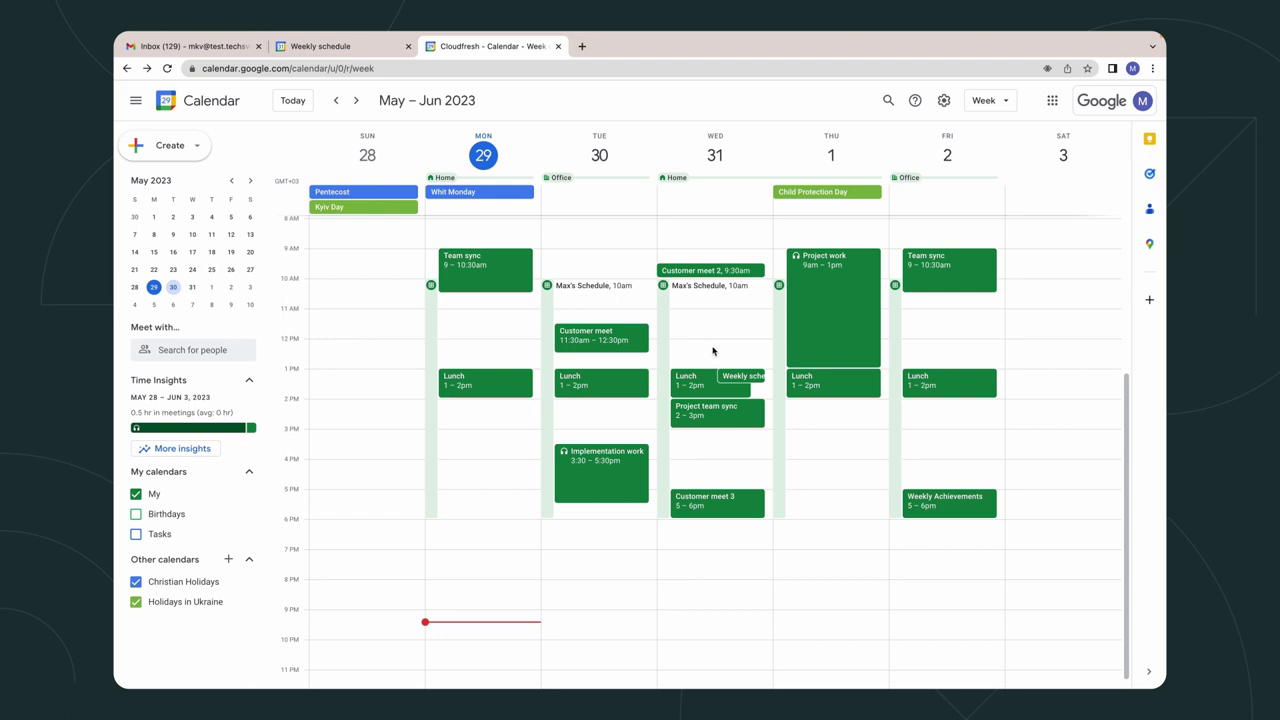
click(736, 379)
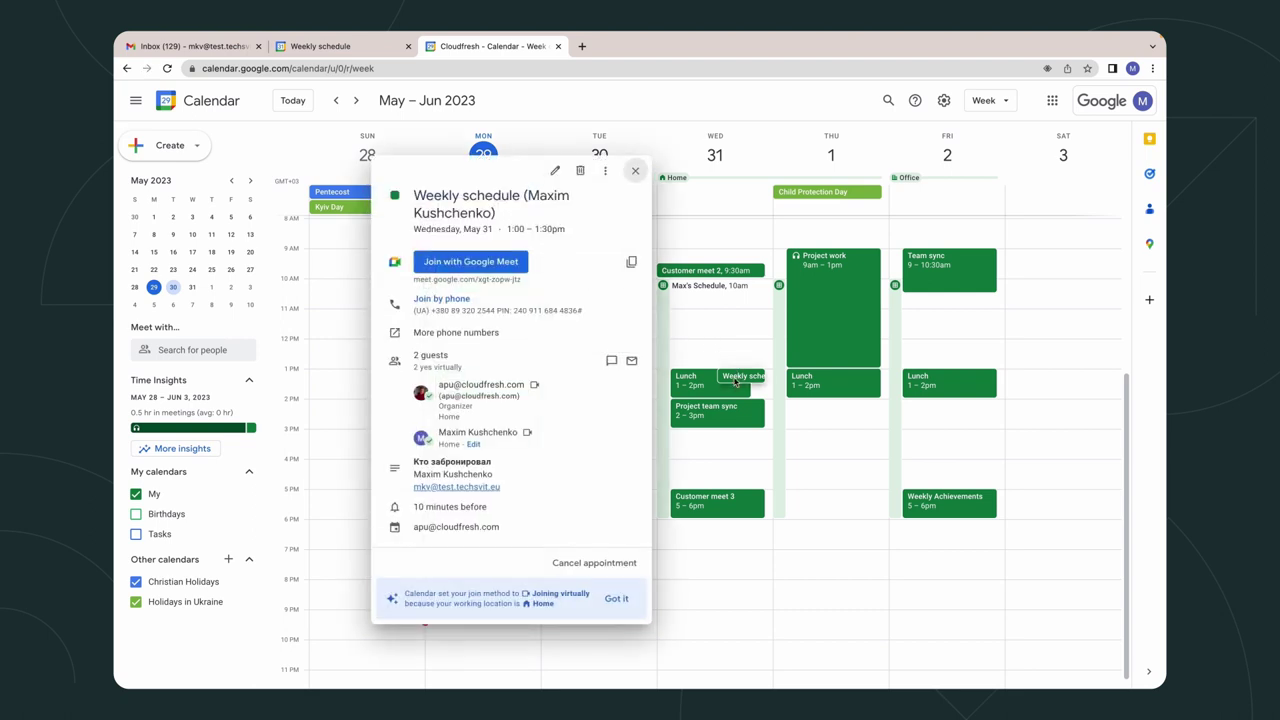